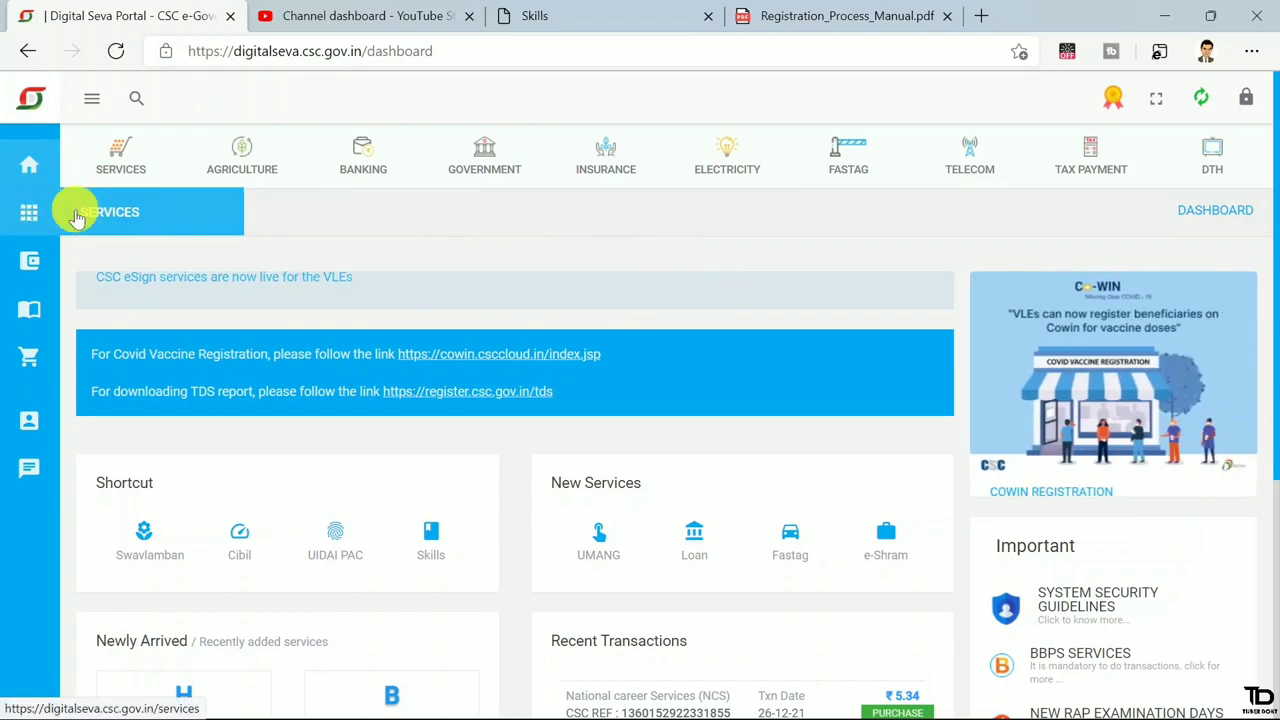
# Step: Search the services for "skill" and open the Skill Center Audit service
pyautogui.click(77, 217)
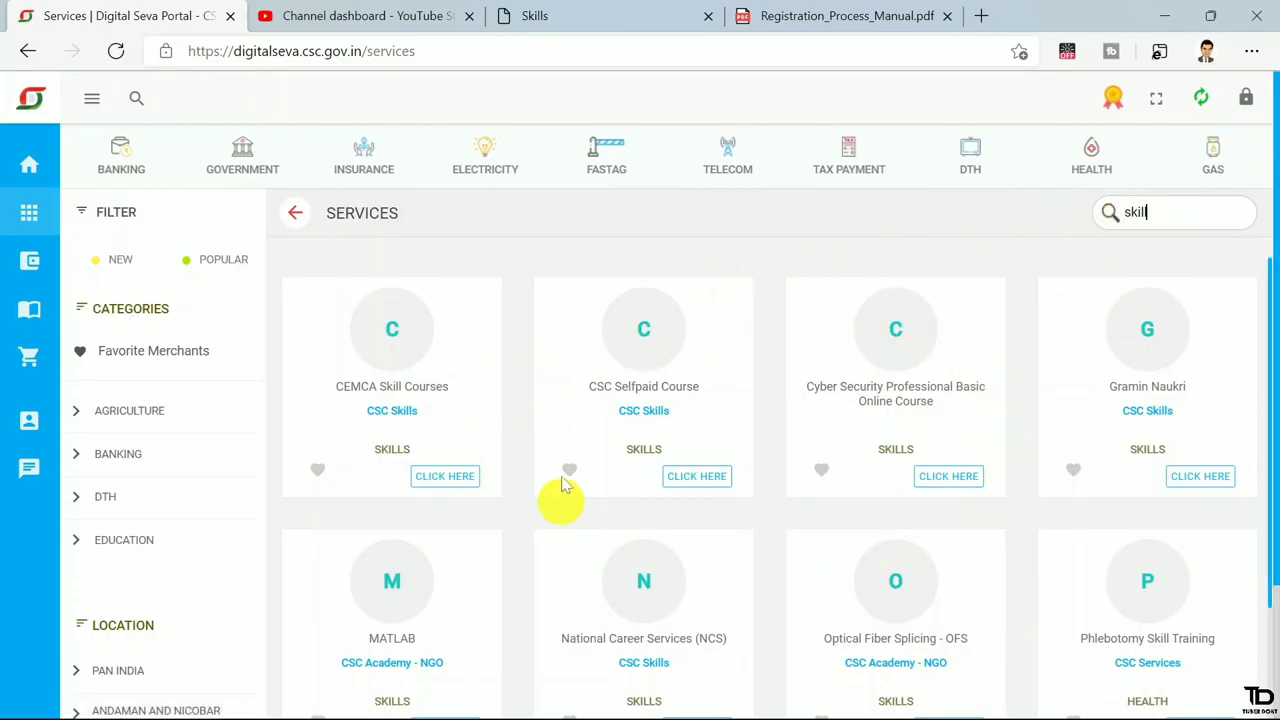
pyautogui.scroll(-4, 740, 463)
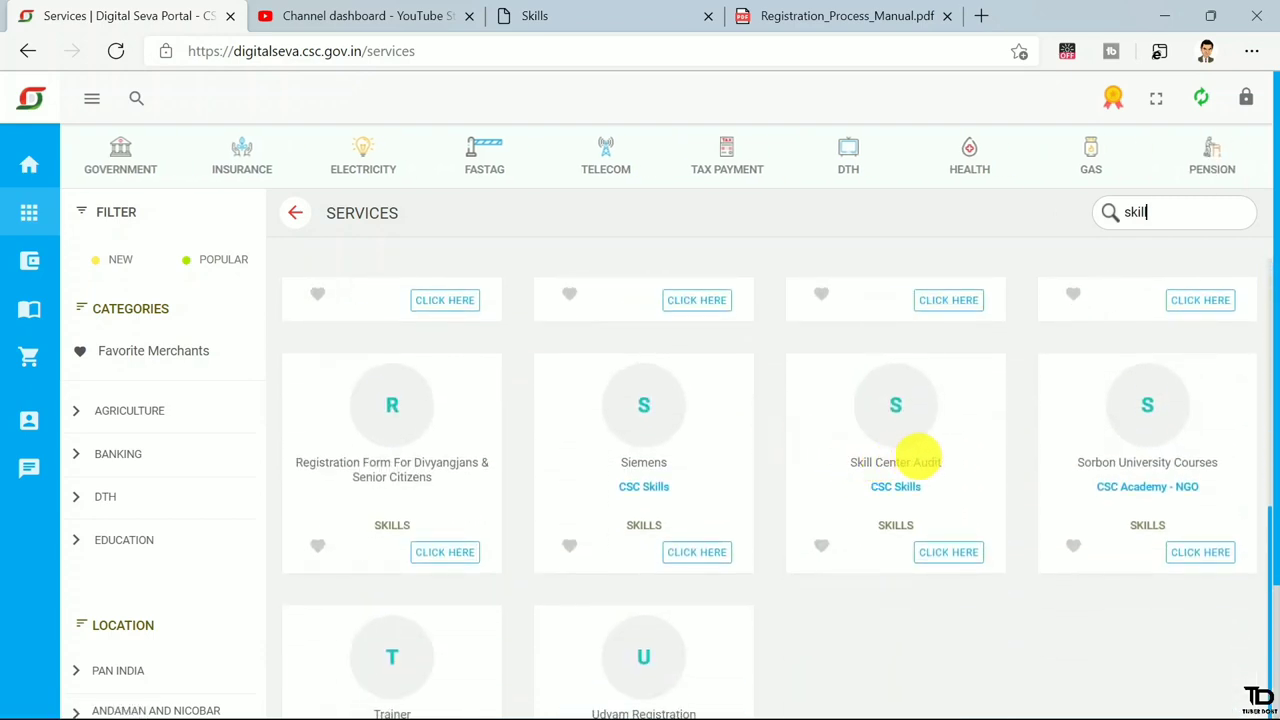
pyautogui.click(945, 553)
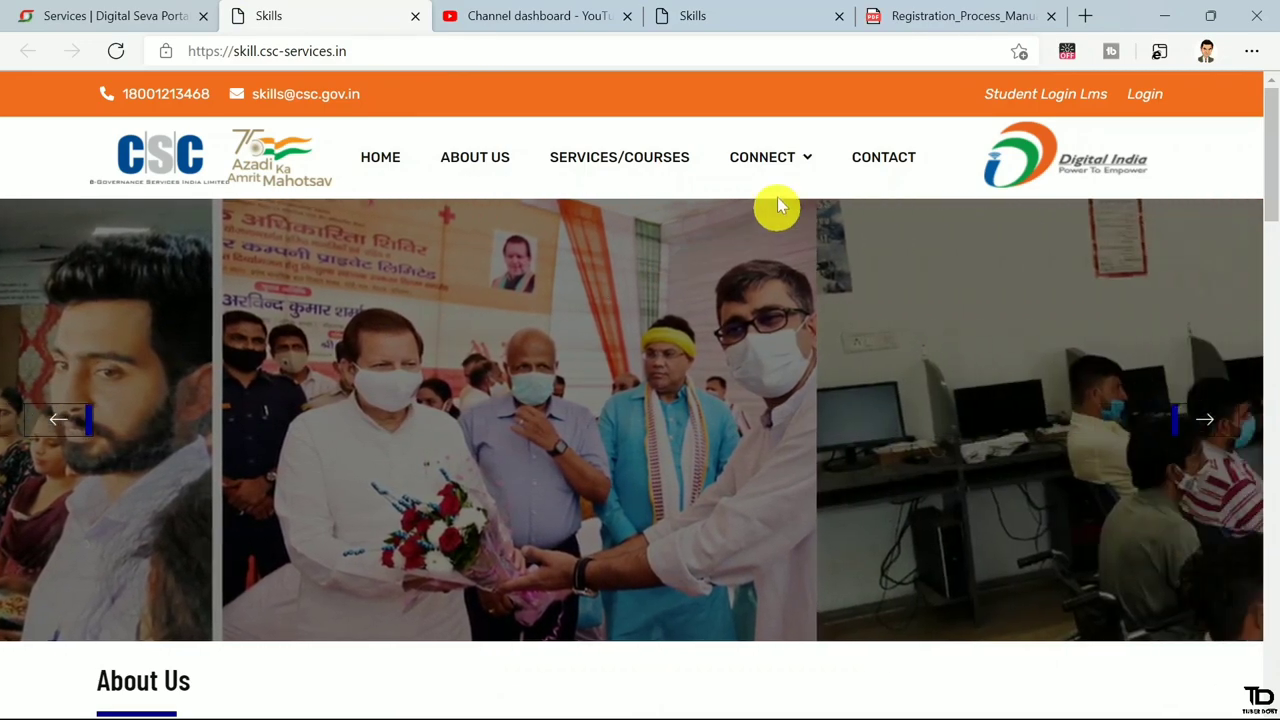
# Step: Open the VLE registration form for the CSC Skill Center
pyautogui.moveTo(748, 154)
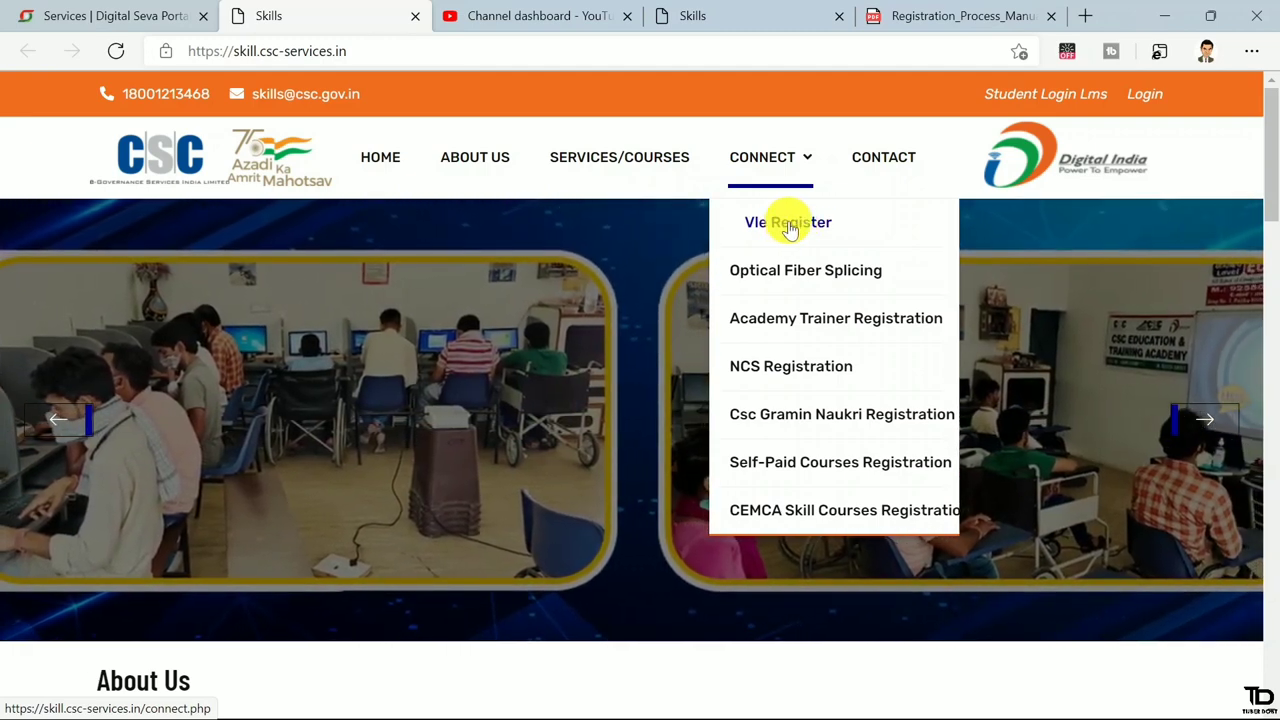
pyautogui.click(790, 226)
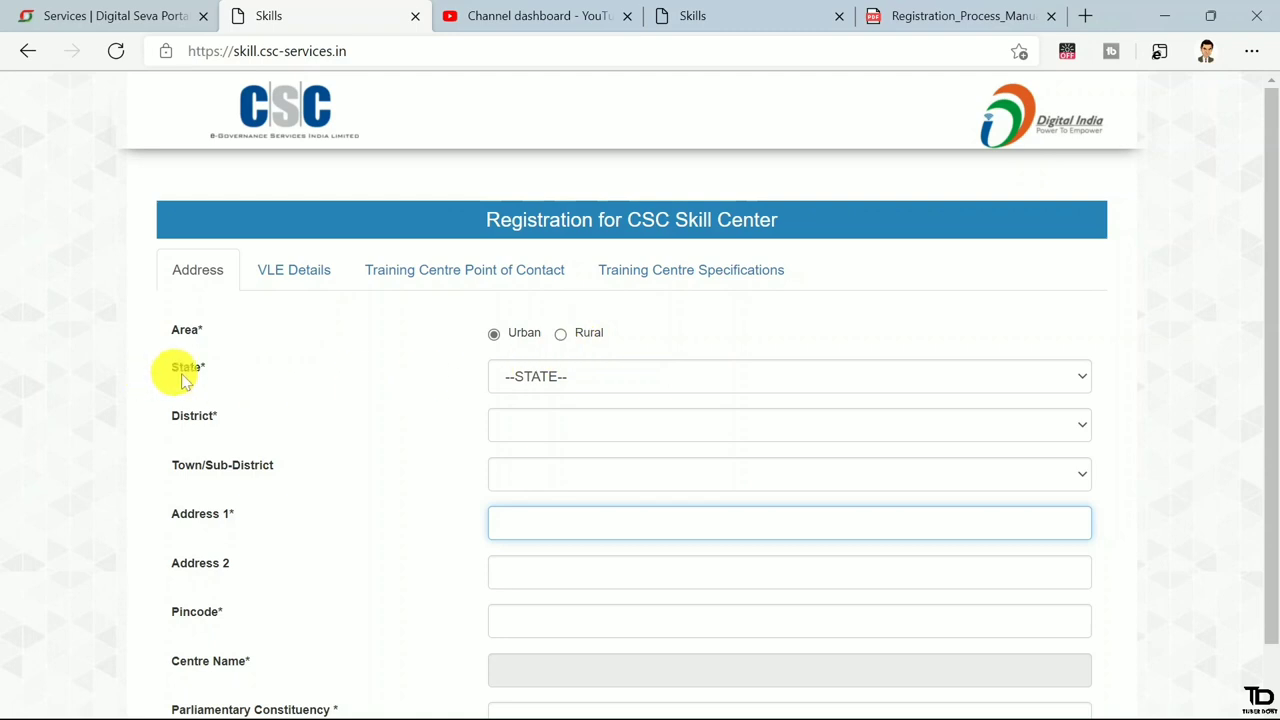
# Step: Set the centre's state to GUJARAT and its district to KACHCHH in the address section
pyautogui.click(548, 378)
pyautogui.scroll(-2, 543, 243)
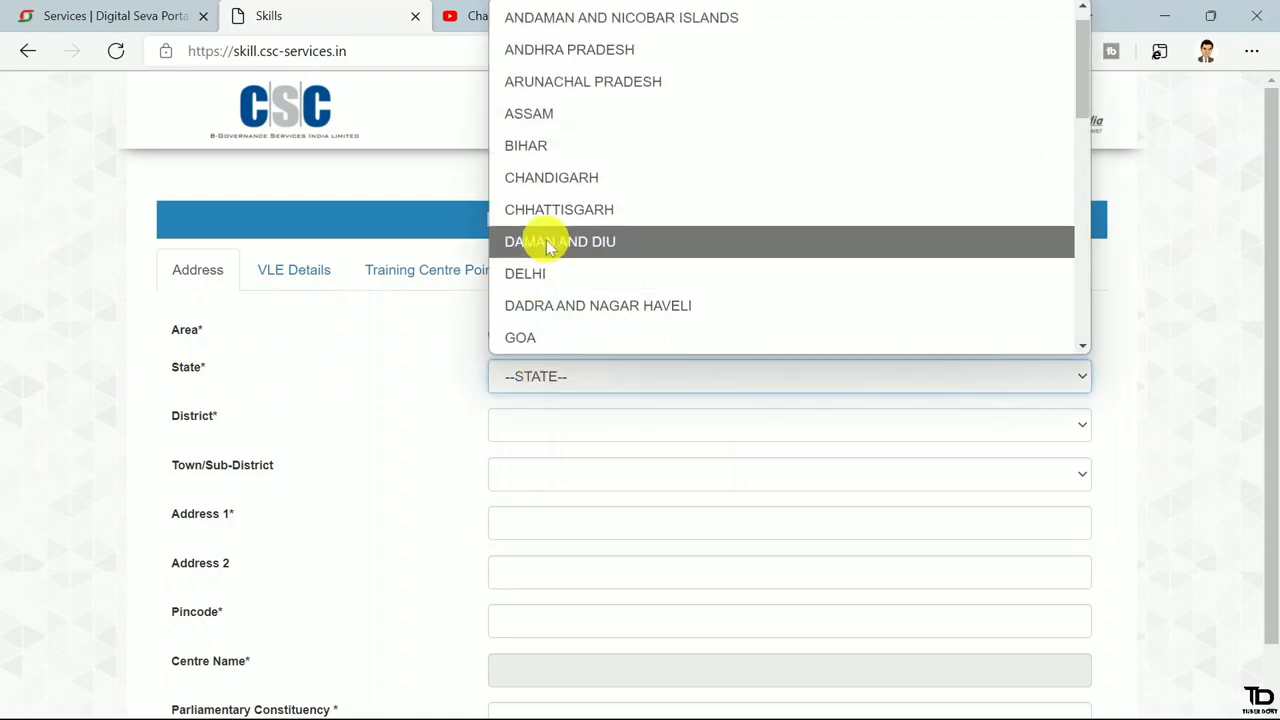
pyautogui.click(548, 318)
pyautogui.scroll(-1, 300, 360)
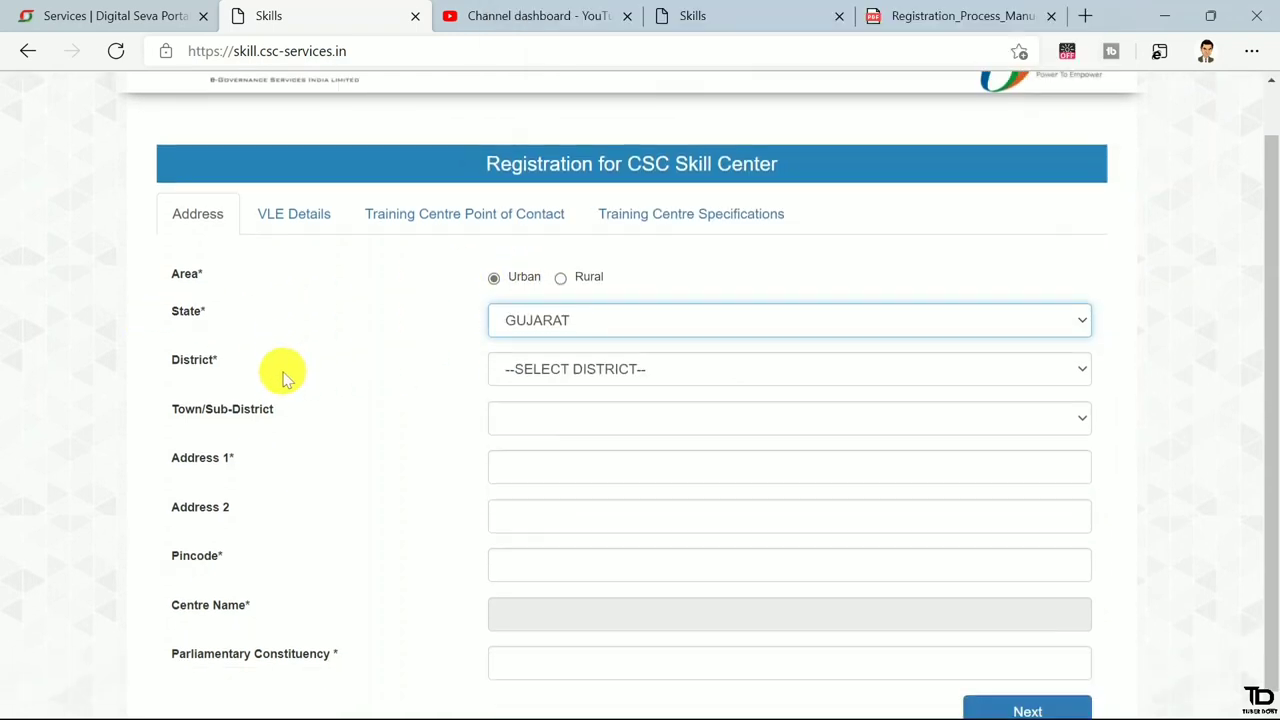
pyautogui.click(575, 357)
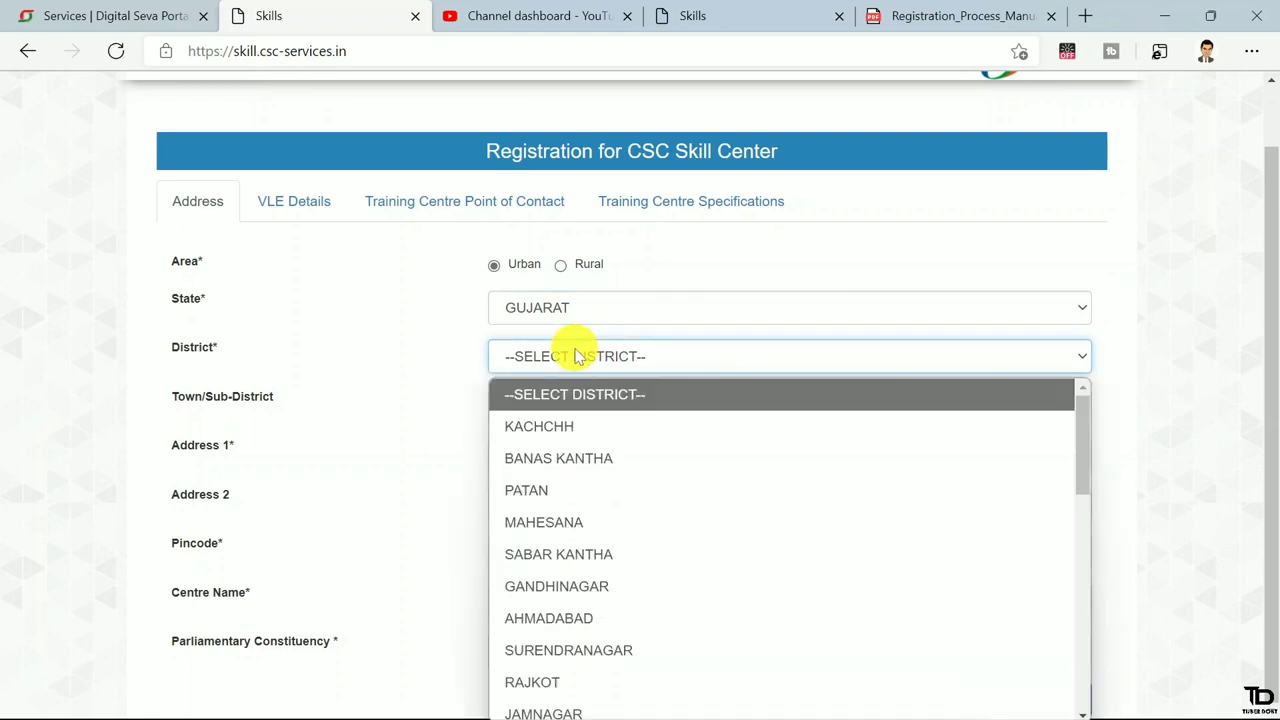
pyautogui.click(569, 423)
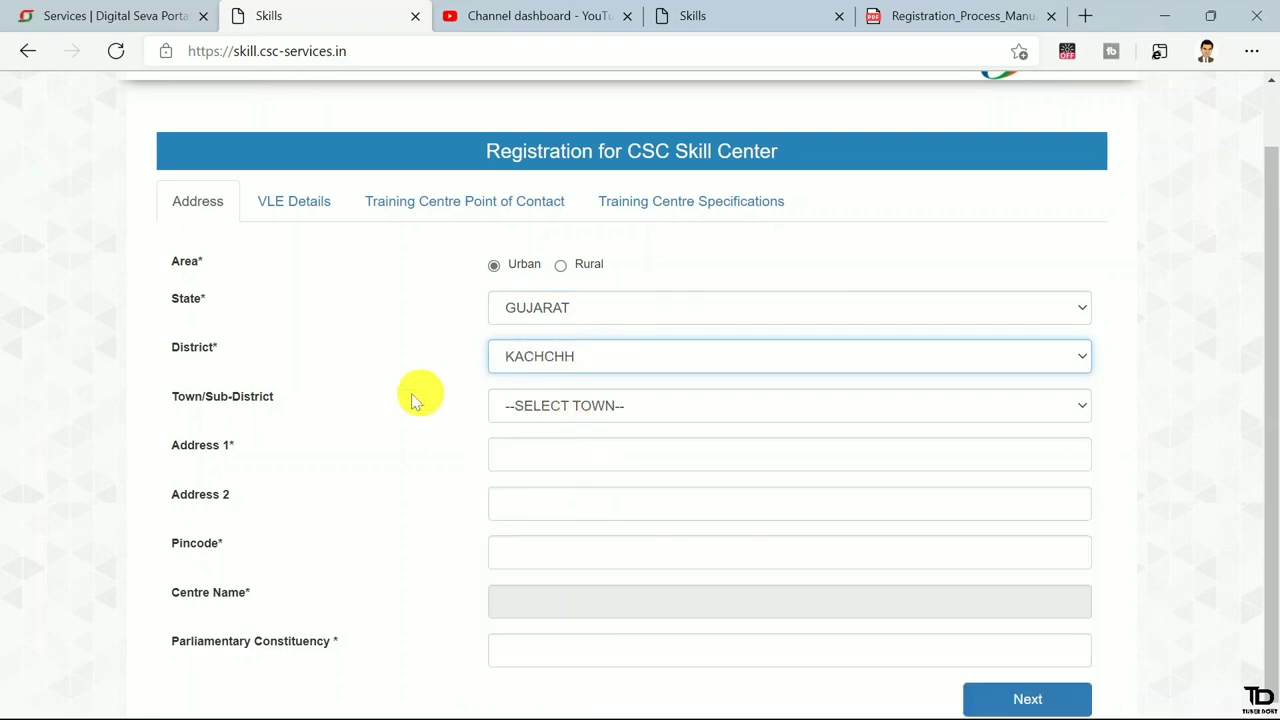
# Step: Go through the remaining address fields, leaving them blank, and proceed to the VLE Details section
pyautogui.click(580, 408)
pyautogui.click(370, 425)
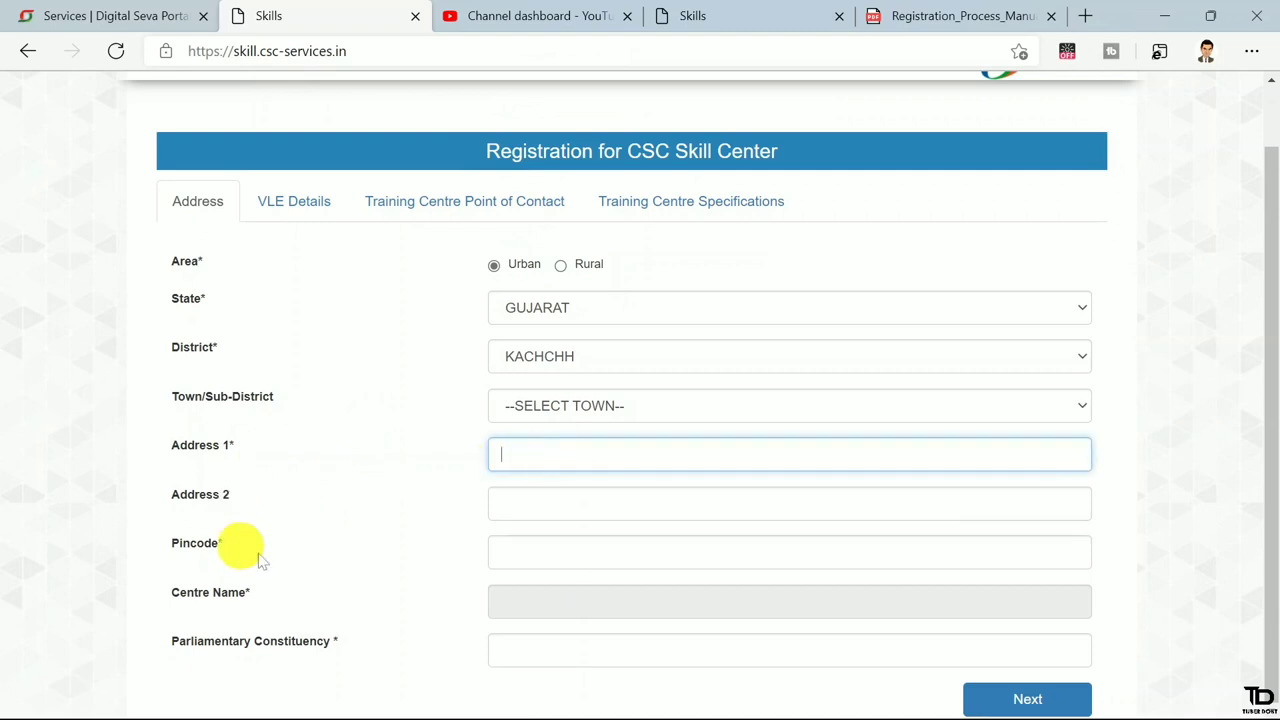
pyautogui.click(205, 600)
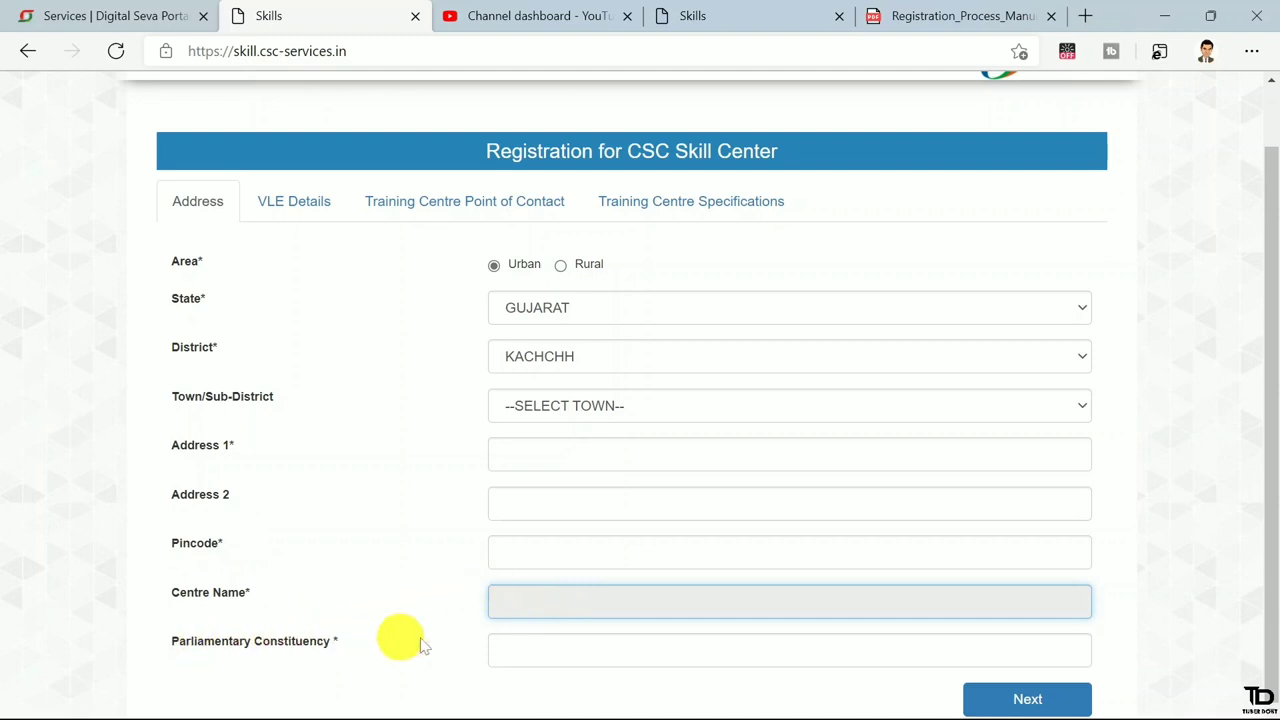
pyautogui.click(541, 650)
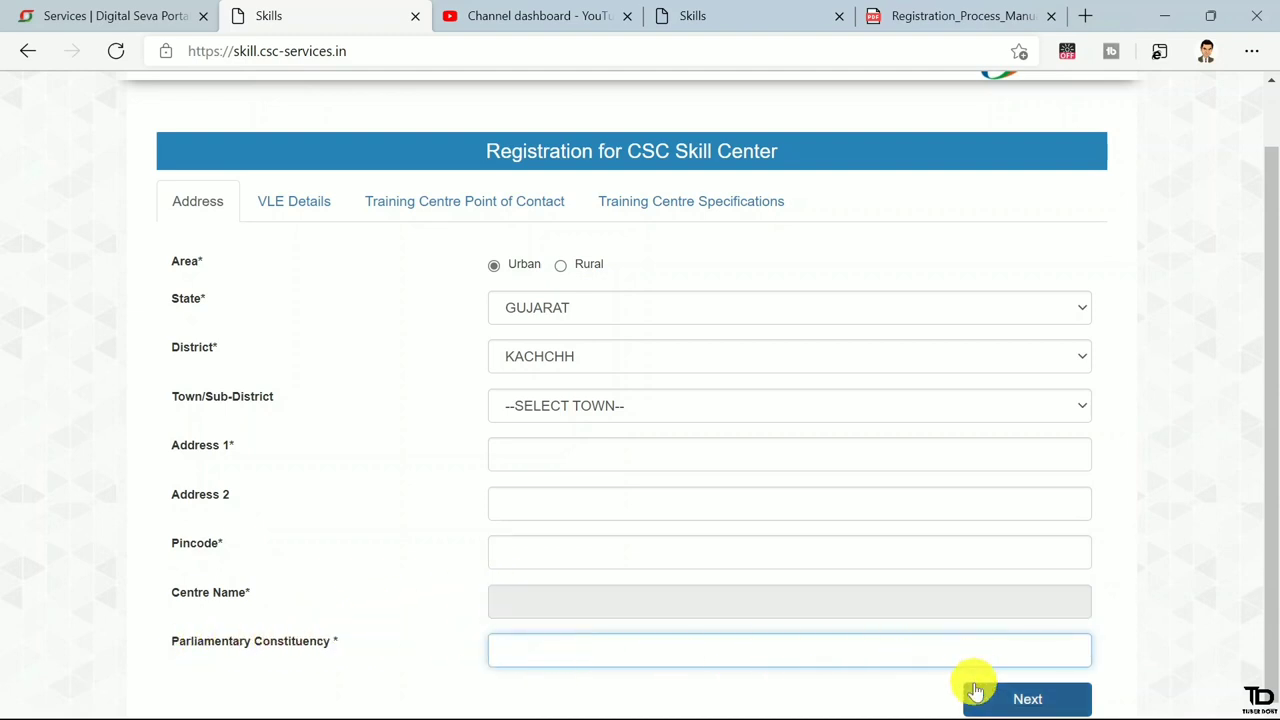
pyautogui.click(1003, 697)
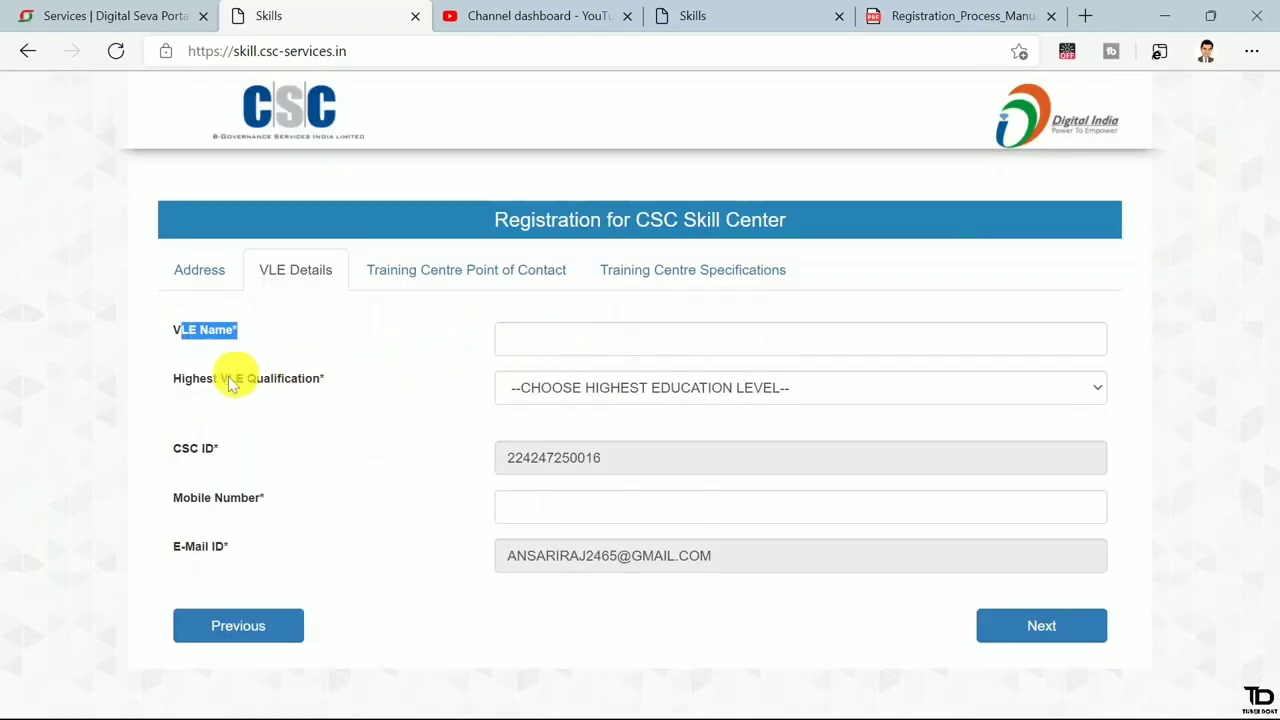
# Step: Set the highest VLE qualification to GRADUATE with FIRST division for graduation, and continue to the Training Centre Point of Contact section
pyautogui.click(538, 393)
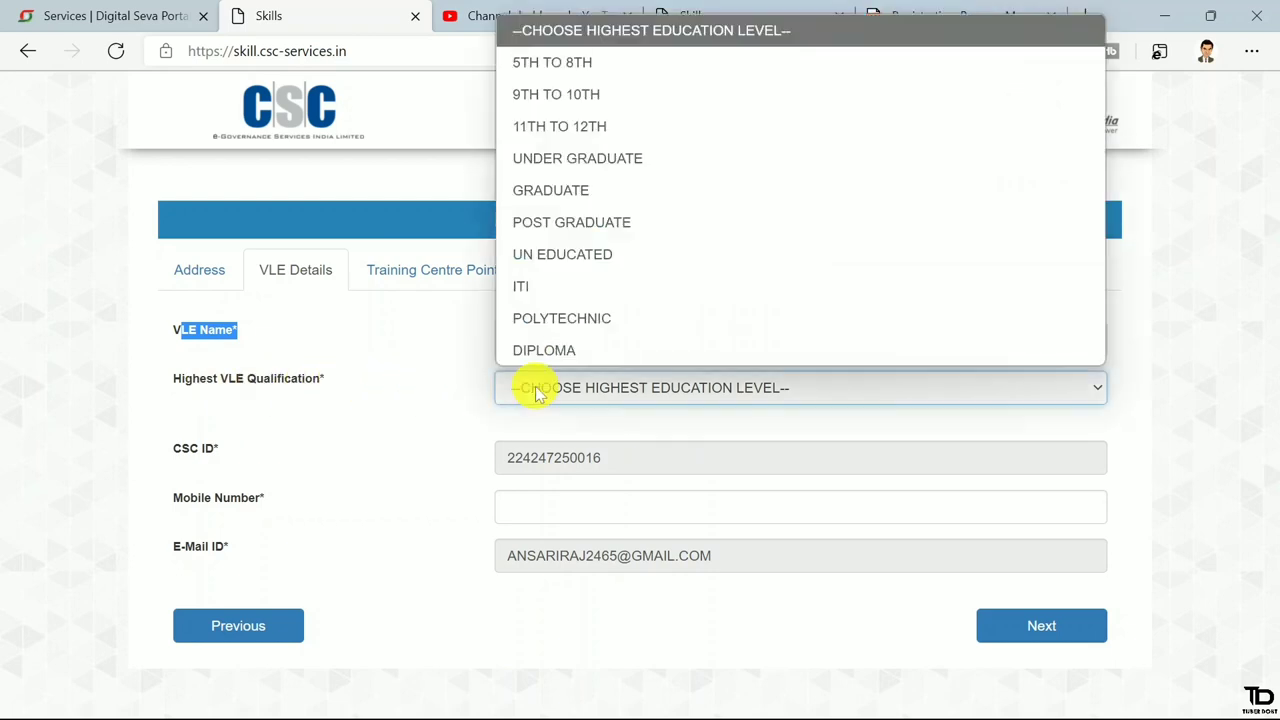
pyautogui.click(566, 192)
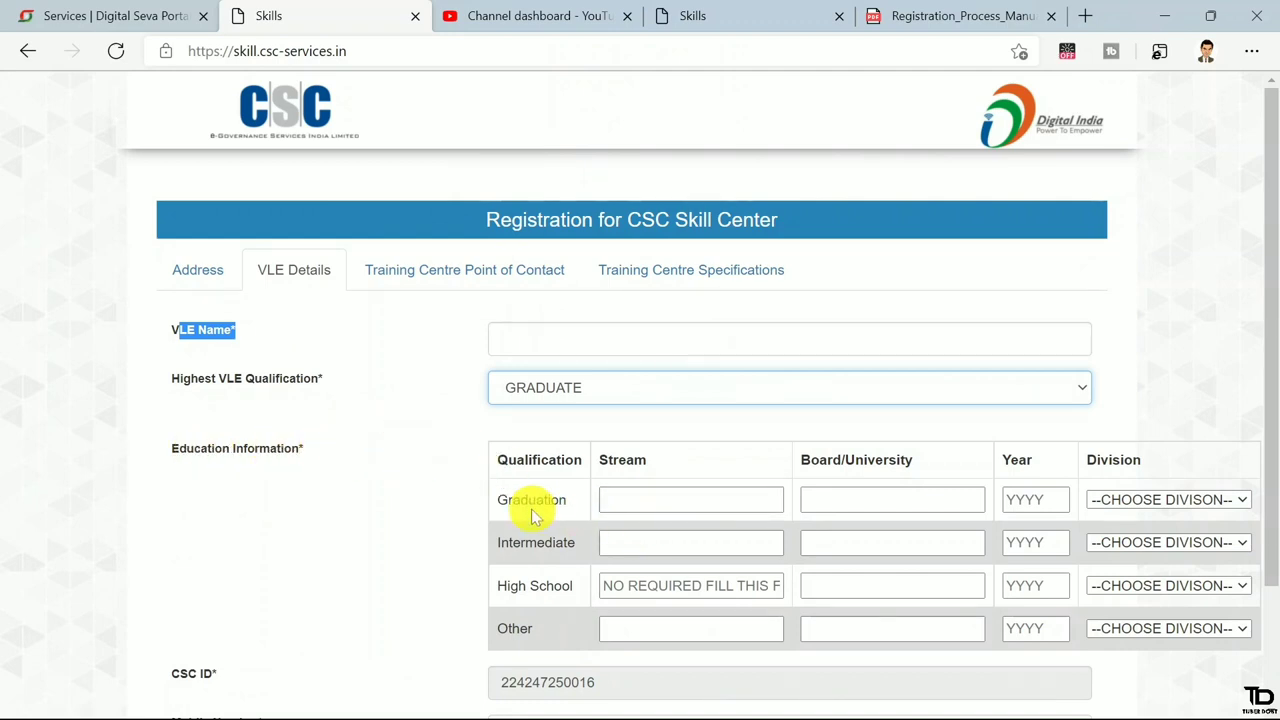
pyautogui.click(628, 495)
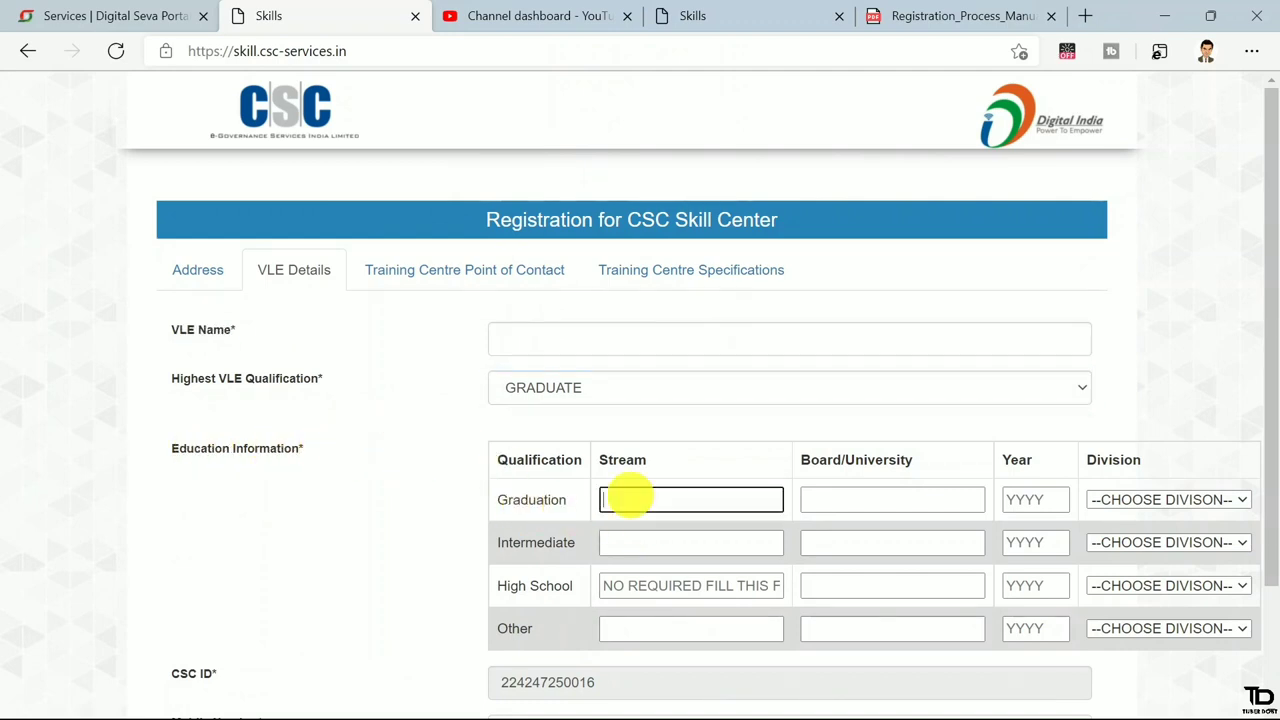
pyautogui.click(621, 543)
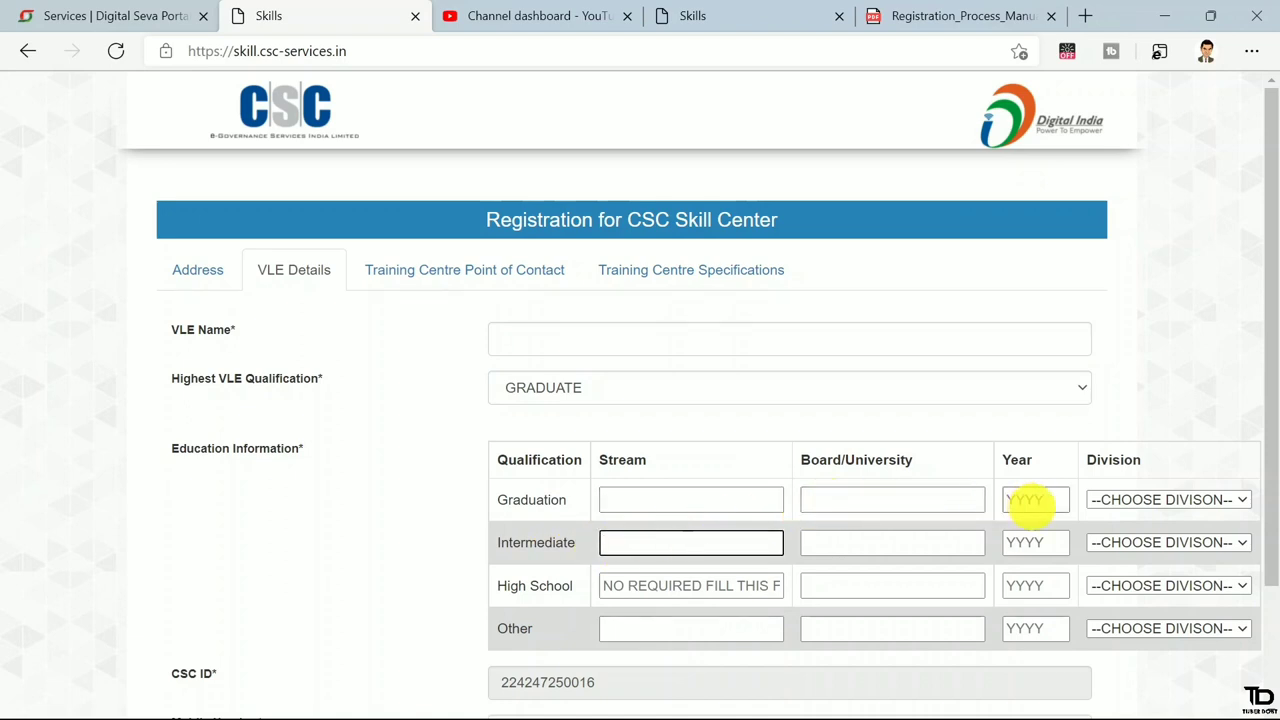
pyautogui.click(1133, 505)
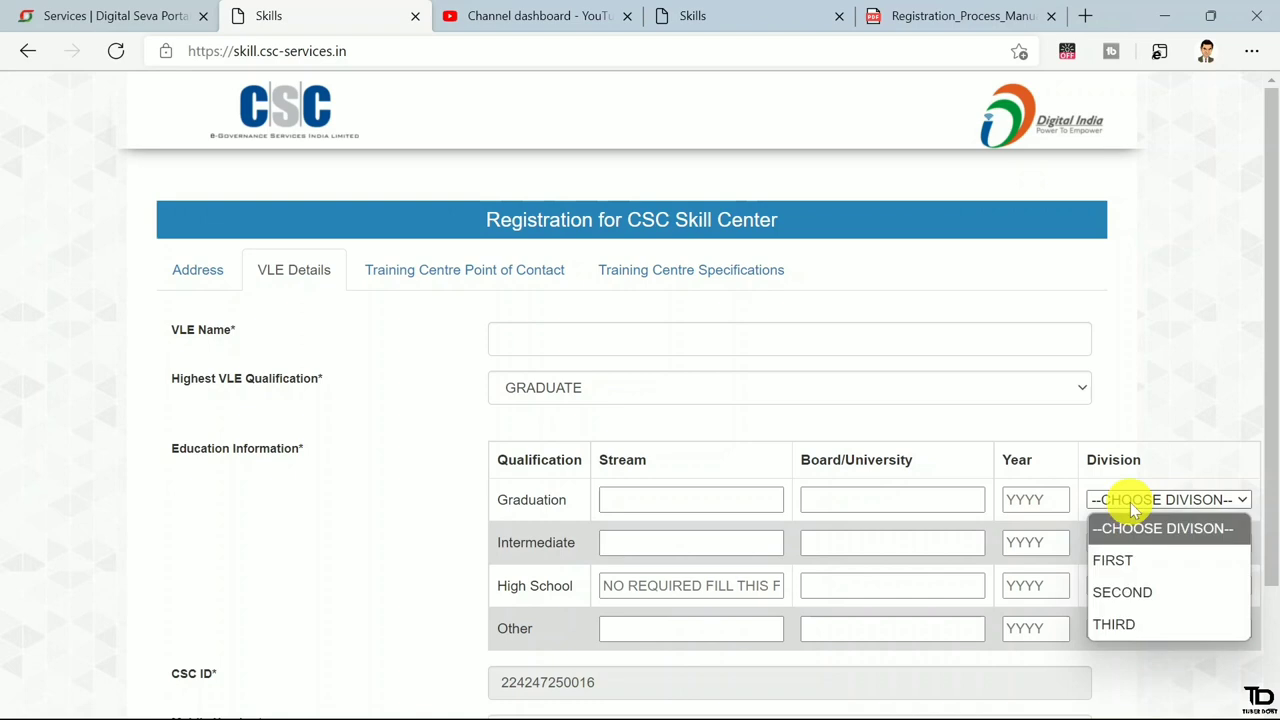
pyautogui.click(1130, 560)
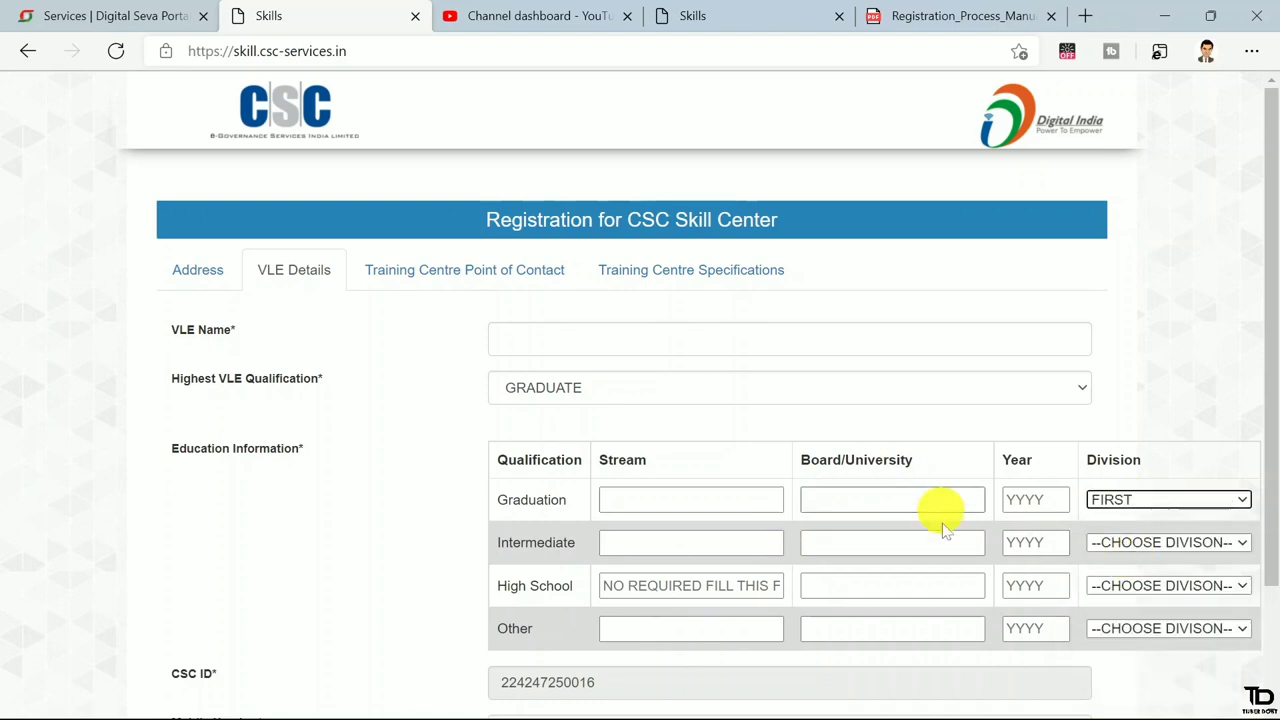
pyautogui.scroll(-2, 523, 563)
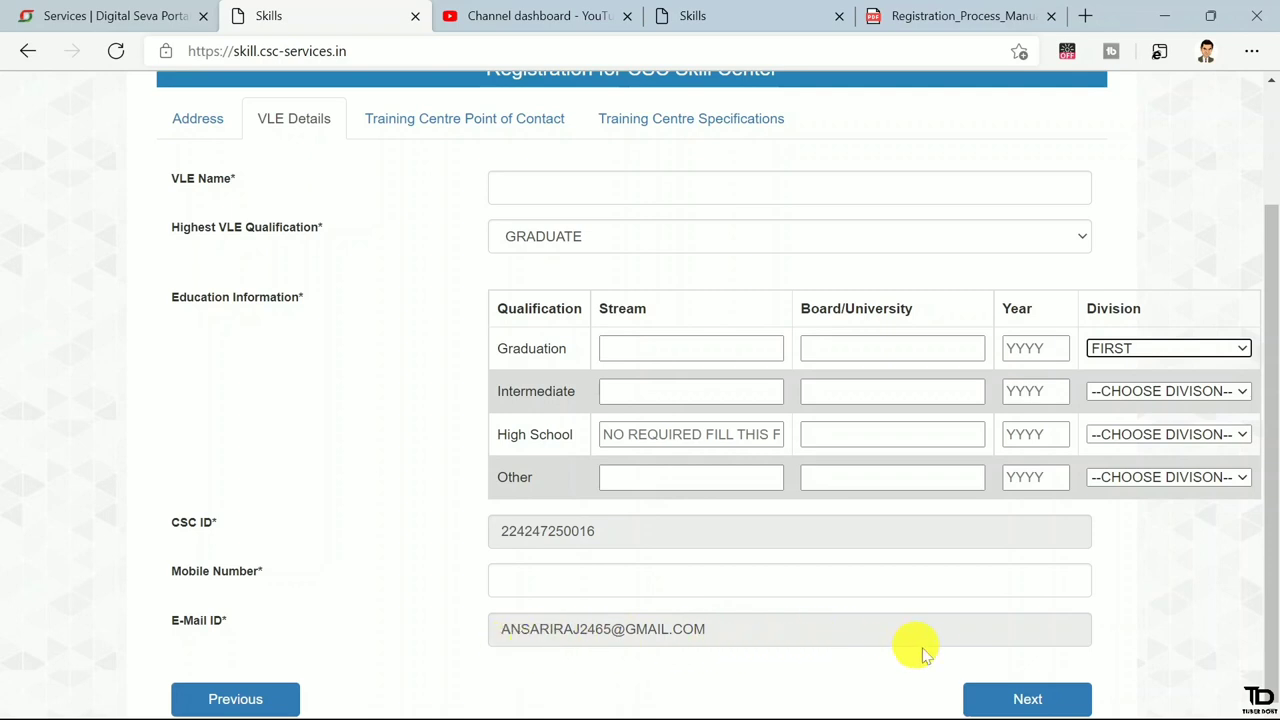
pyautogui.click(1028, 697)
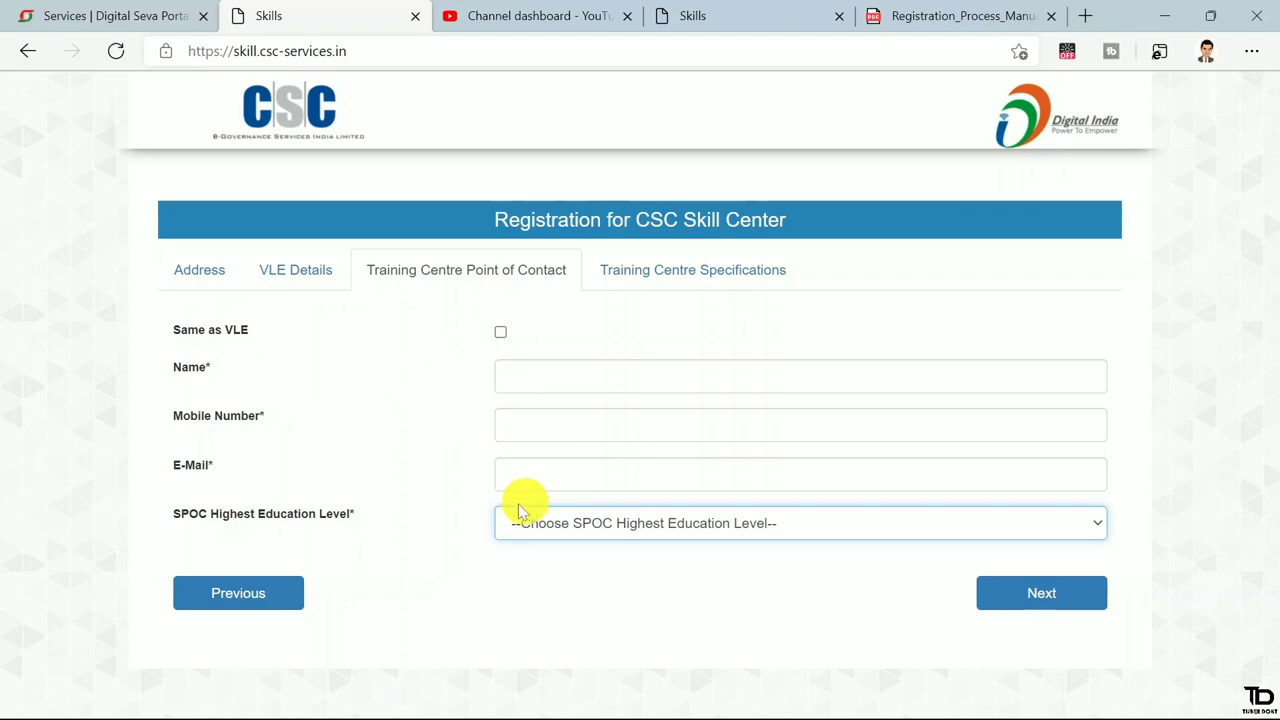
# Step: Set the SPOC highest education level to Graduate and continue to the Training Centre Specifications section
pyautogui.click(583, 531)
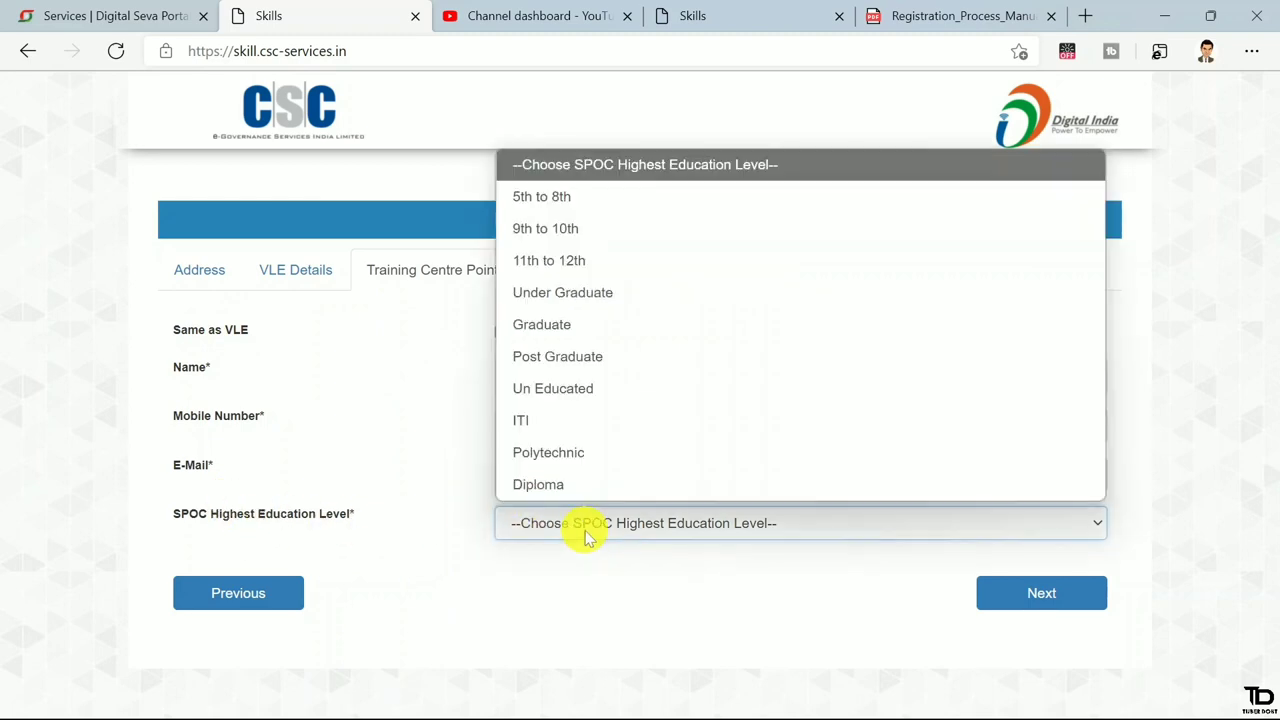
pyautogui.click(573, 324)
pyautogui.scroll(-2, 573, 324)
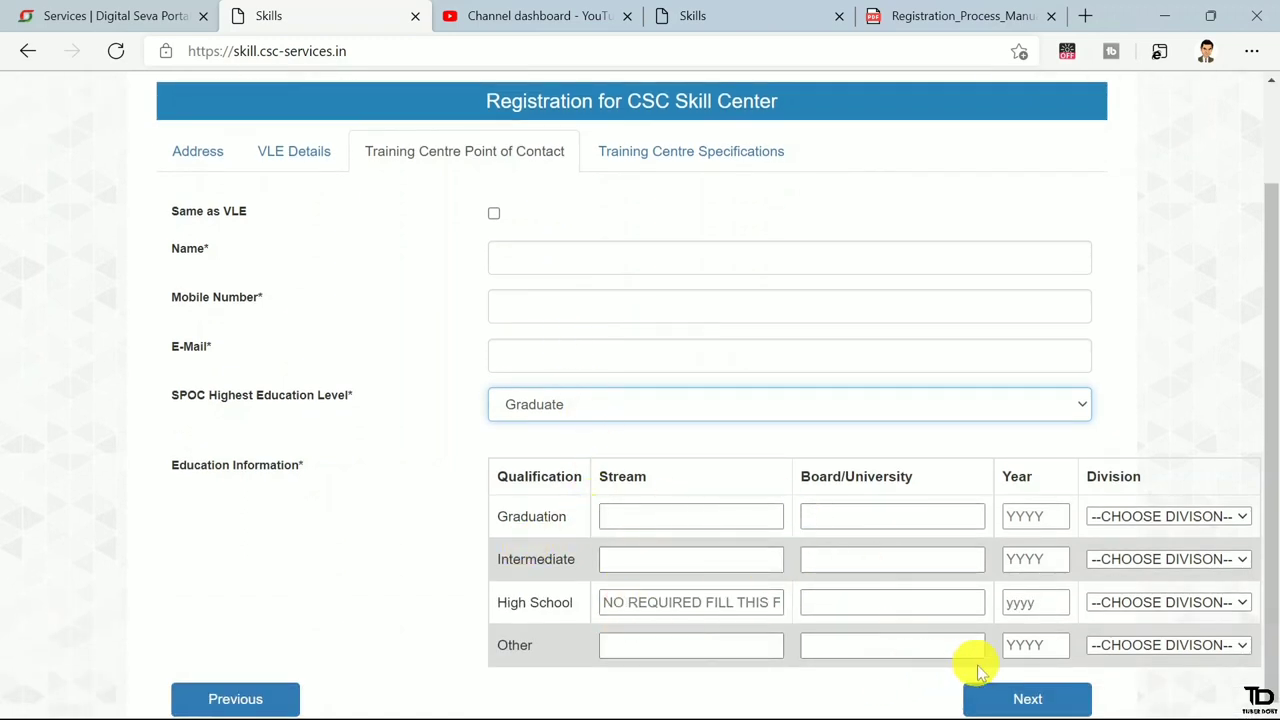
pyautogui.click(1022, 702)
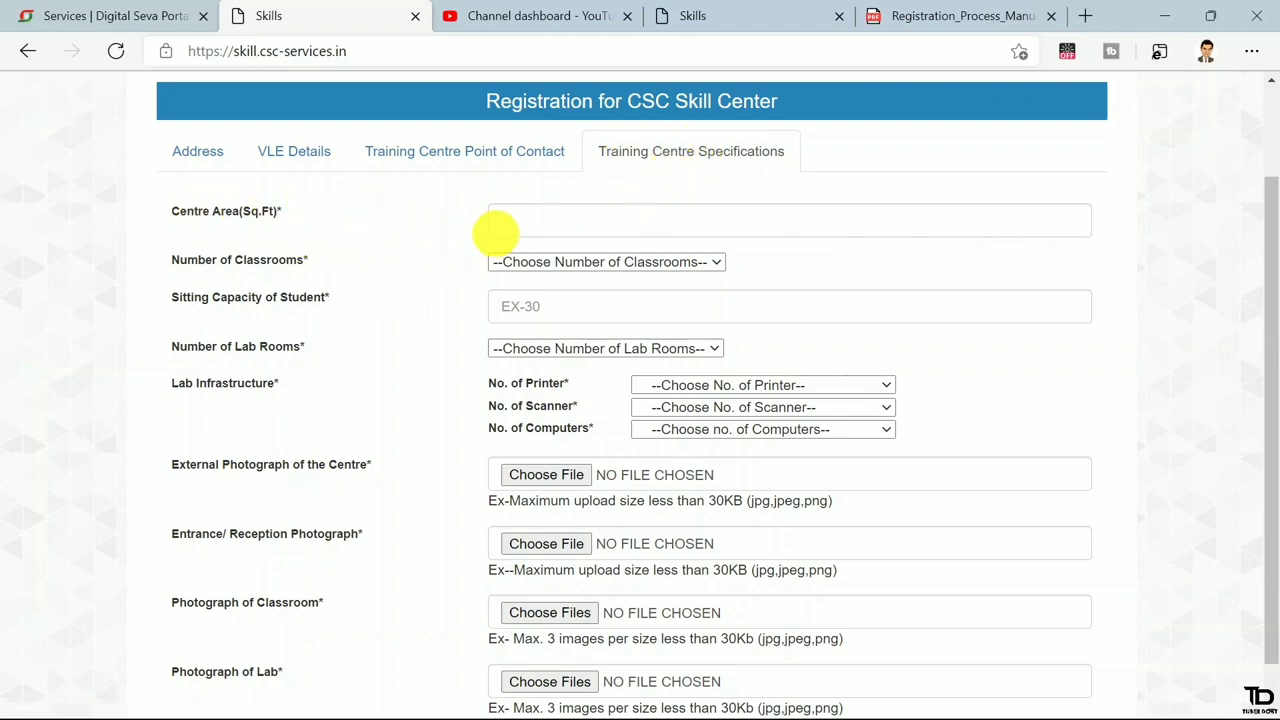
# Step: Set the centre area to 250 sq ft and the number of classrooms to 3
pyautogui.click(503, 222)
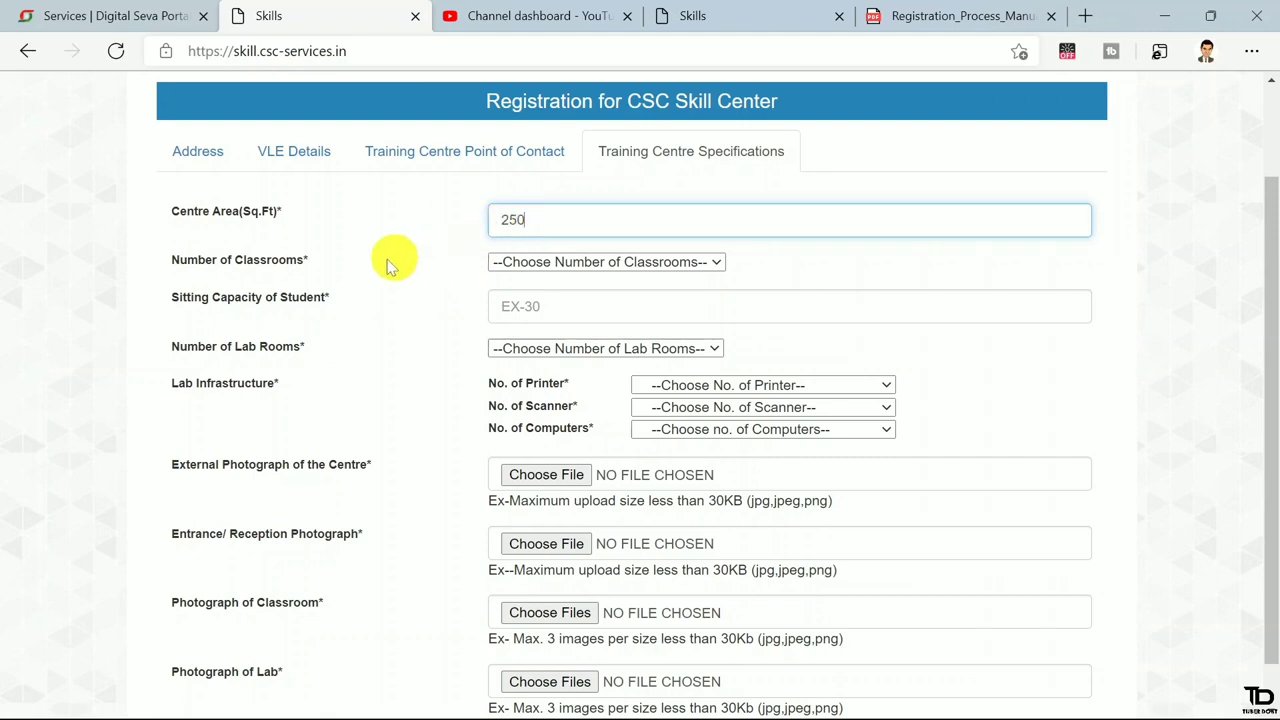
pyautogui.click(548, 262)
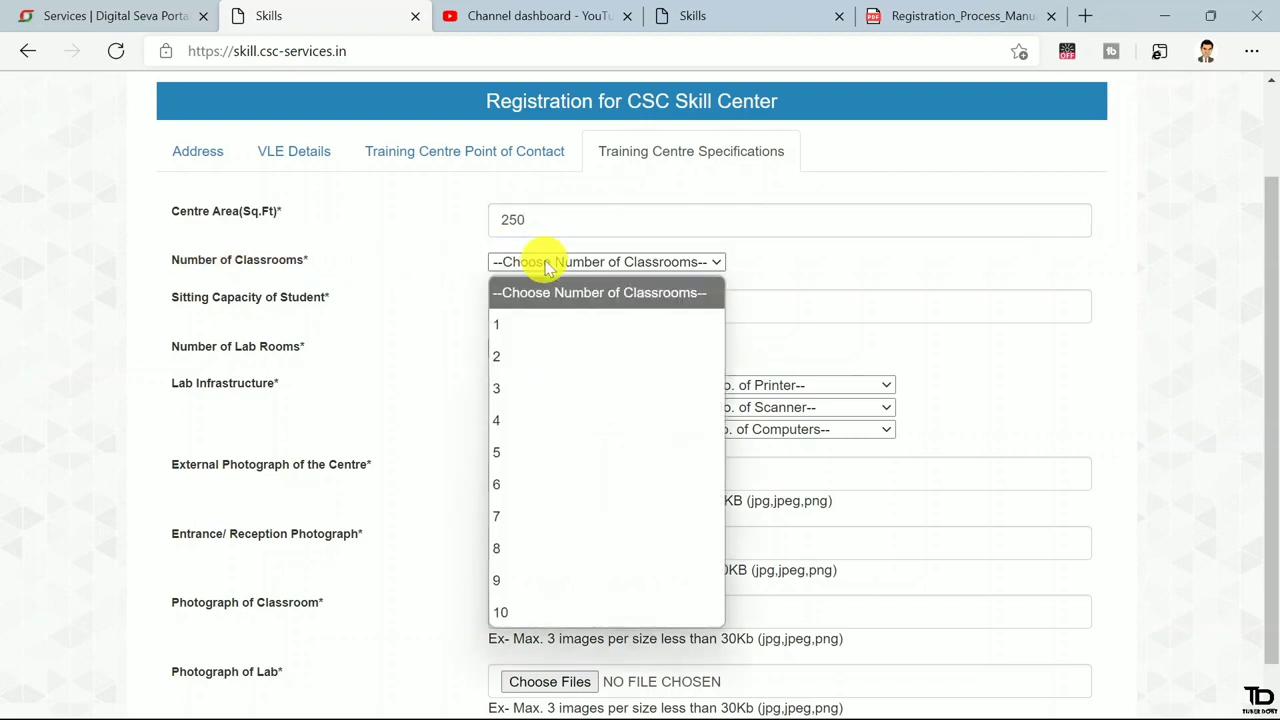
pyautogui.click(533, 392)
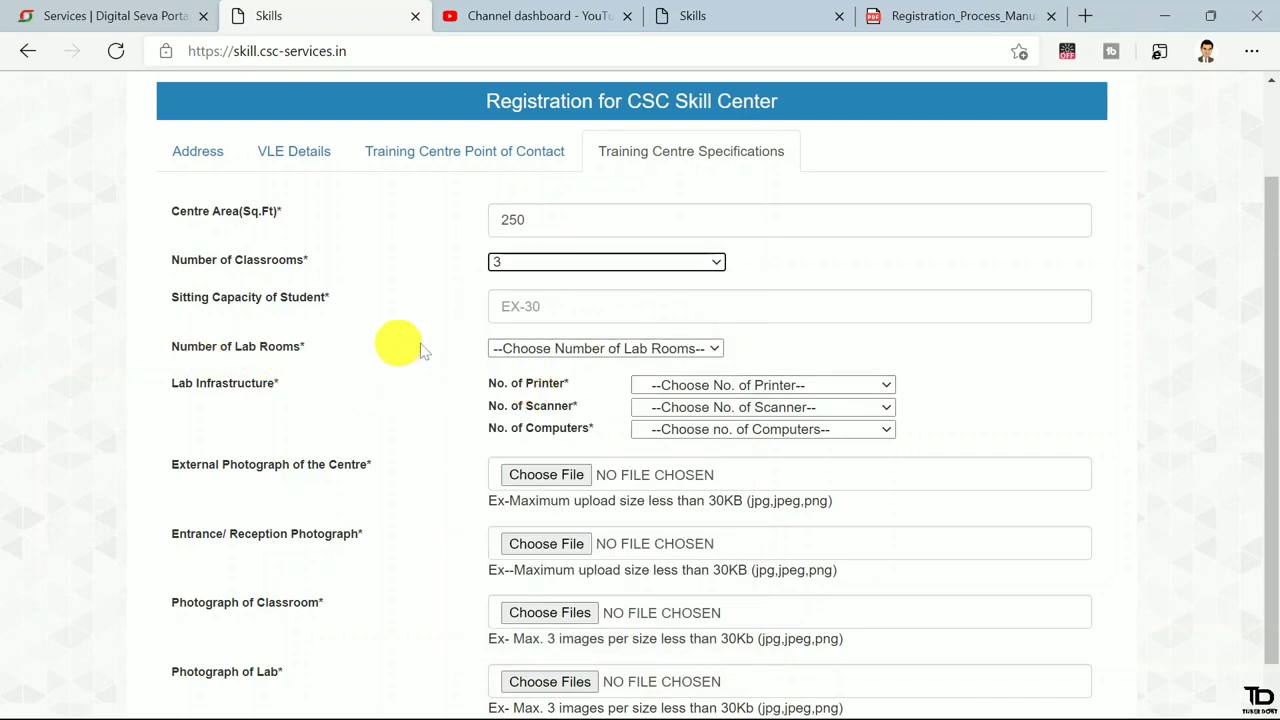
# Step: Set the number of lab rooms to 3 and the student sitting capacity to 45
pyautogui.click(520, 350)
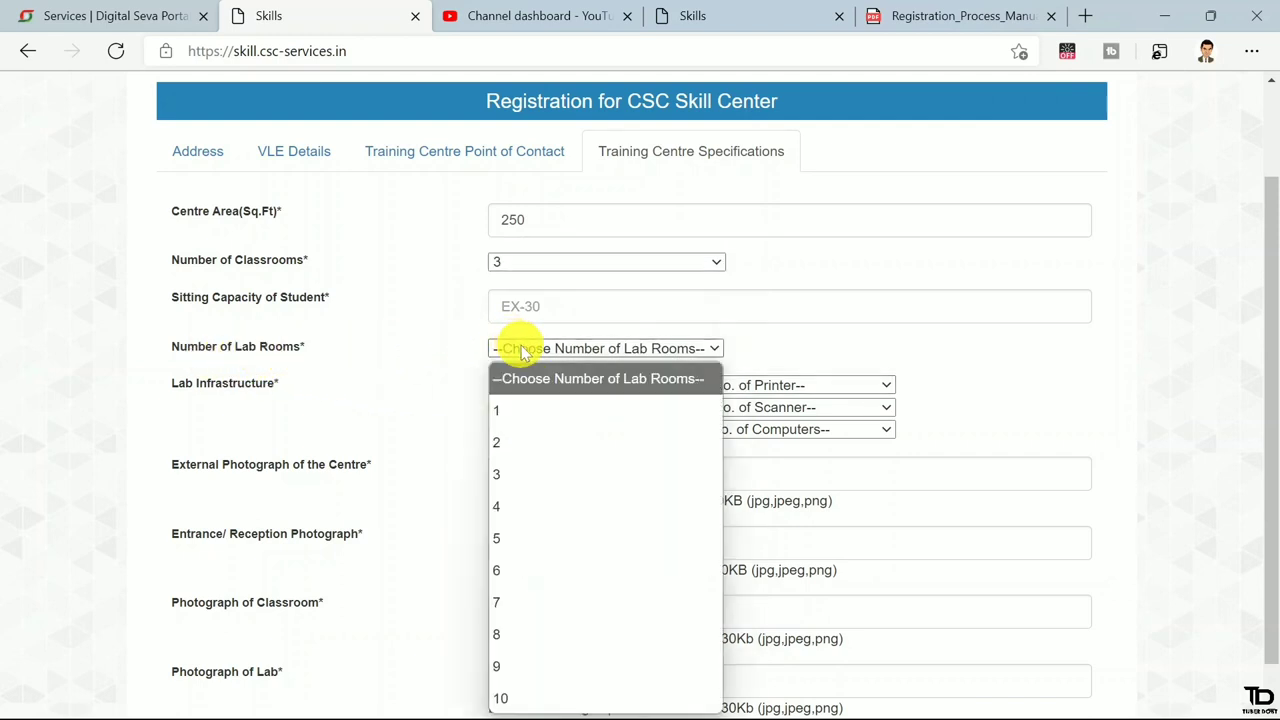
pyautogui.click(524, 474)
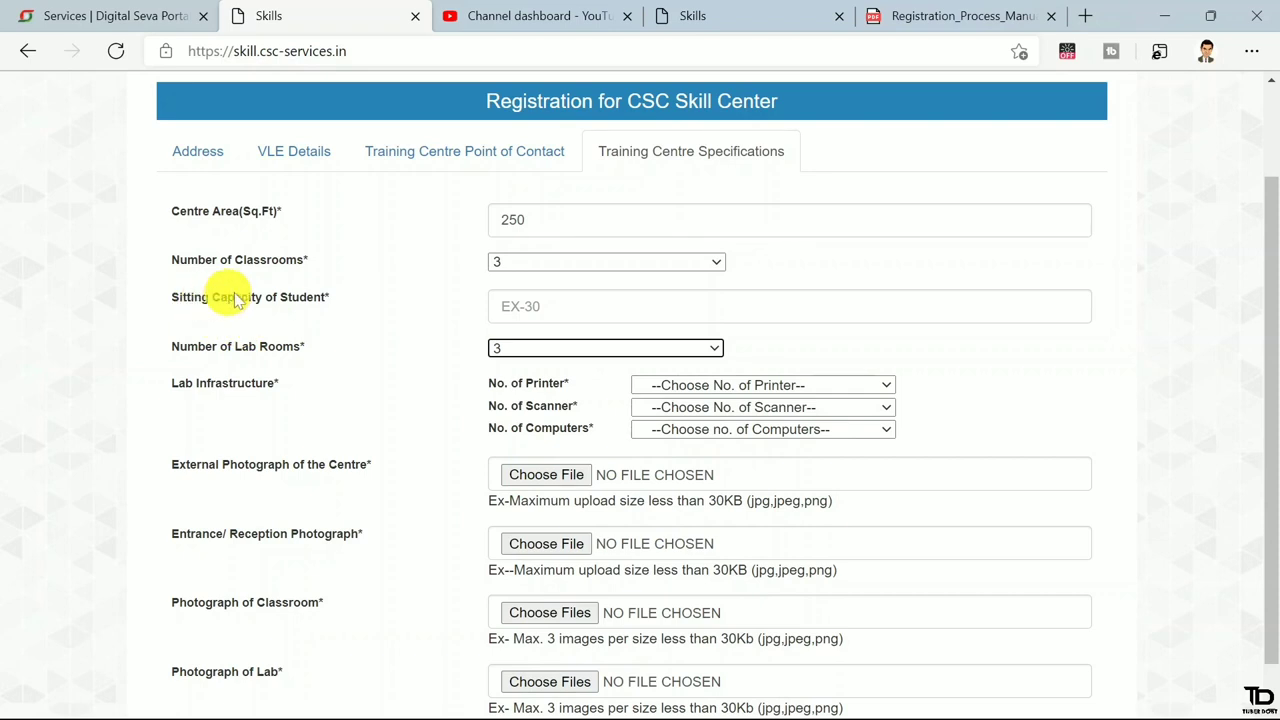
pyautogui.click(521, 306)
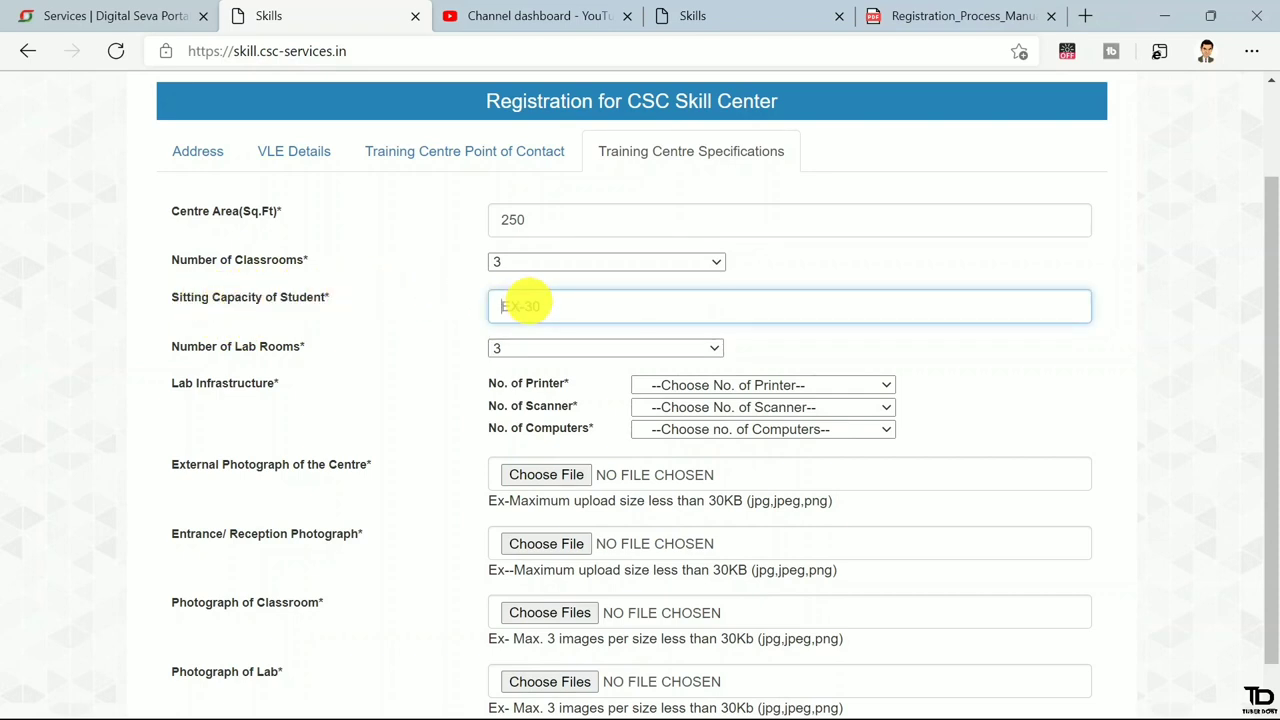
pyautogui.click(355, 309)
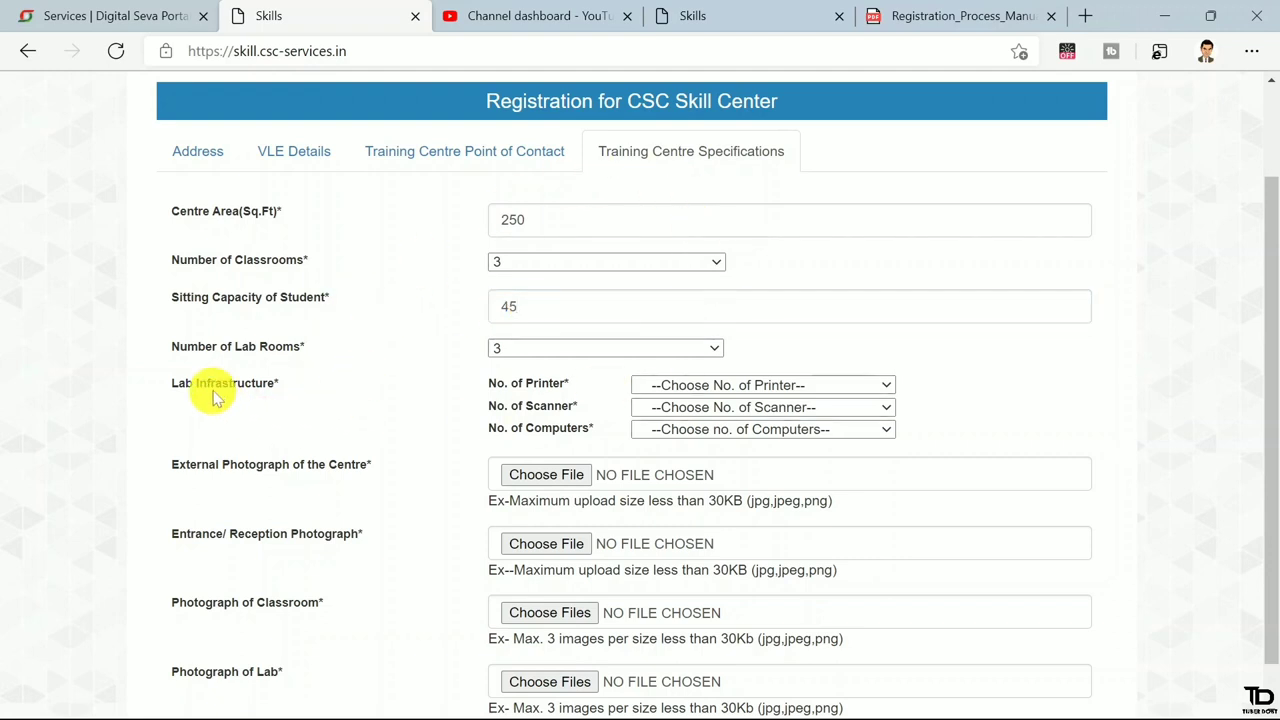
# Step: Set the lab infrastructure to 2 printers, 2 scanners and 7 computers, and submit the CSC Skill Center registration form
pyautogui.click(755, 392)
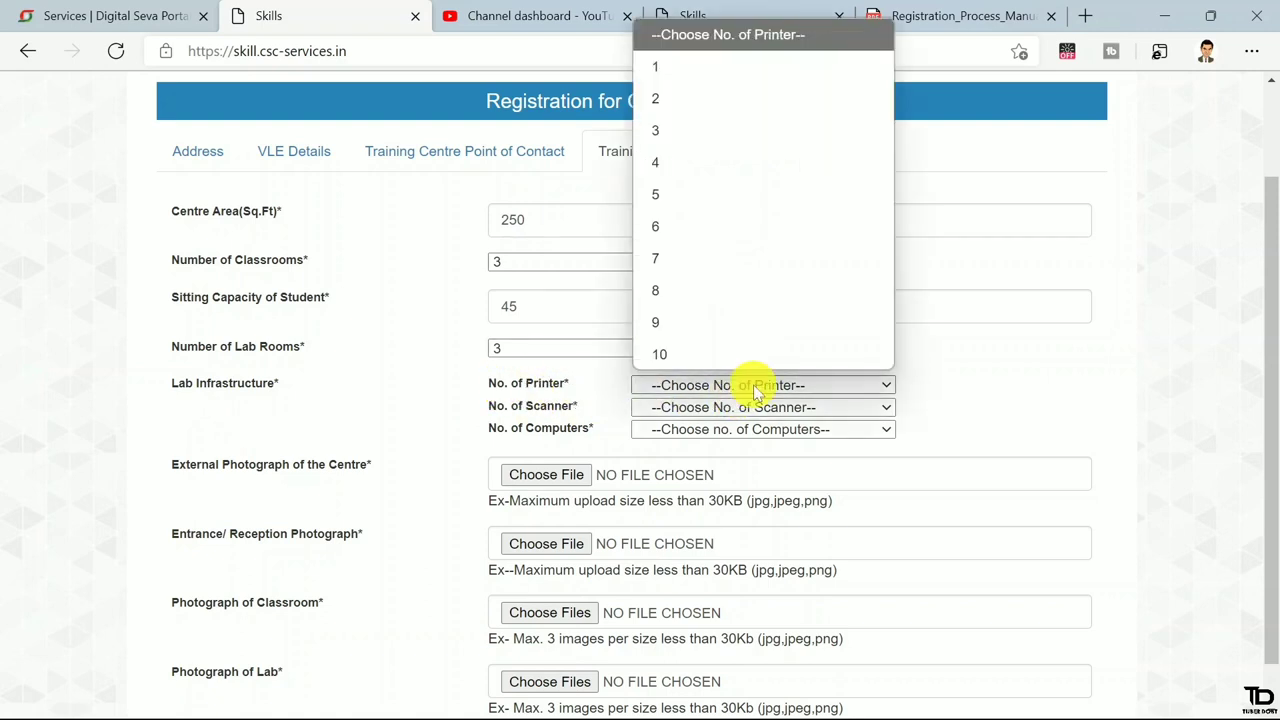
pyautogui.click(683, 100)
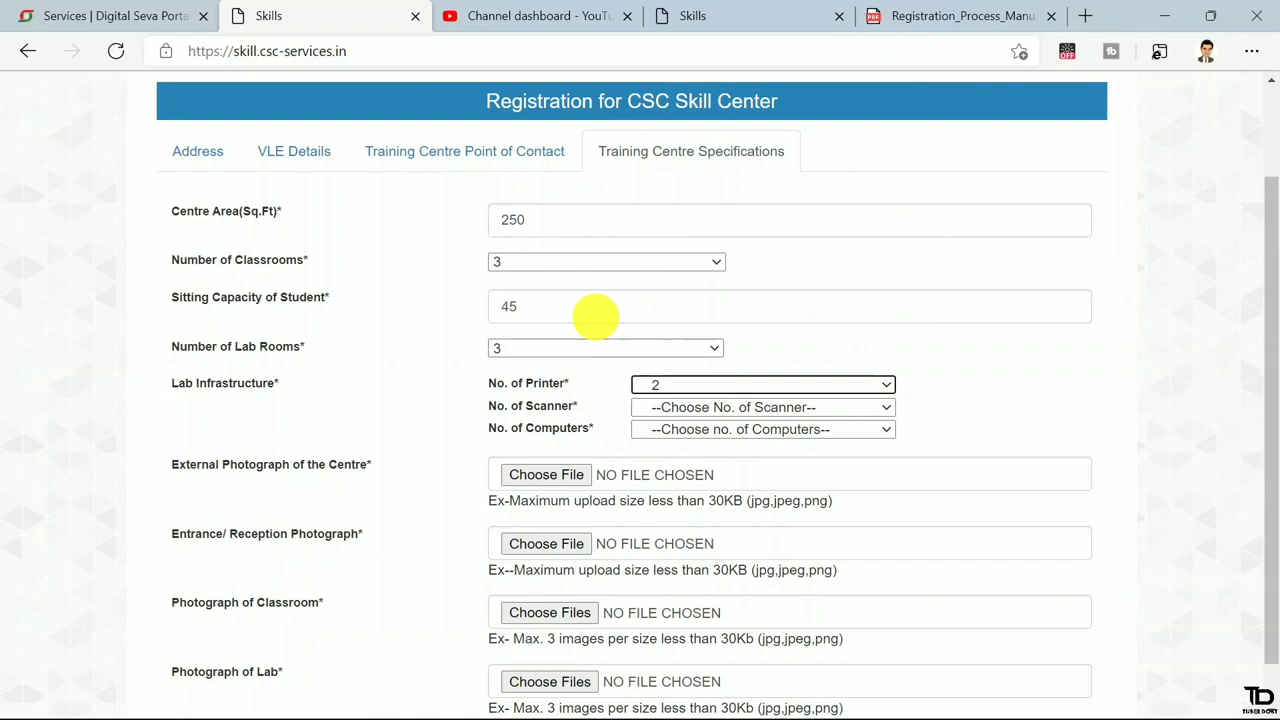
pyautogui.click(734, 406)
pyautogui.click(692, 121)
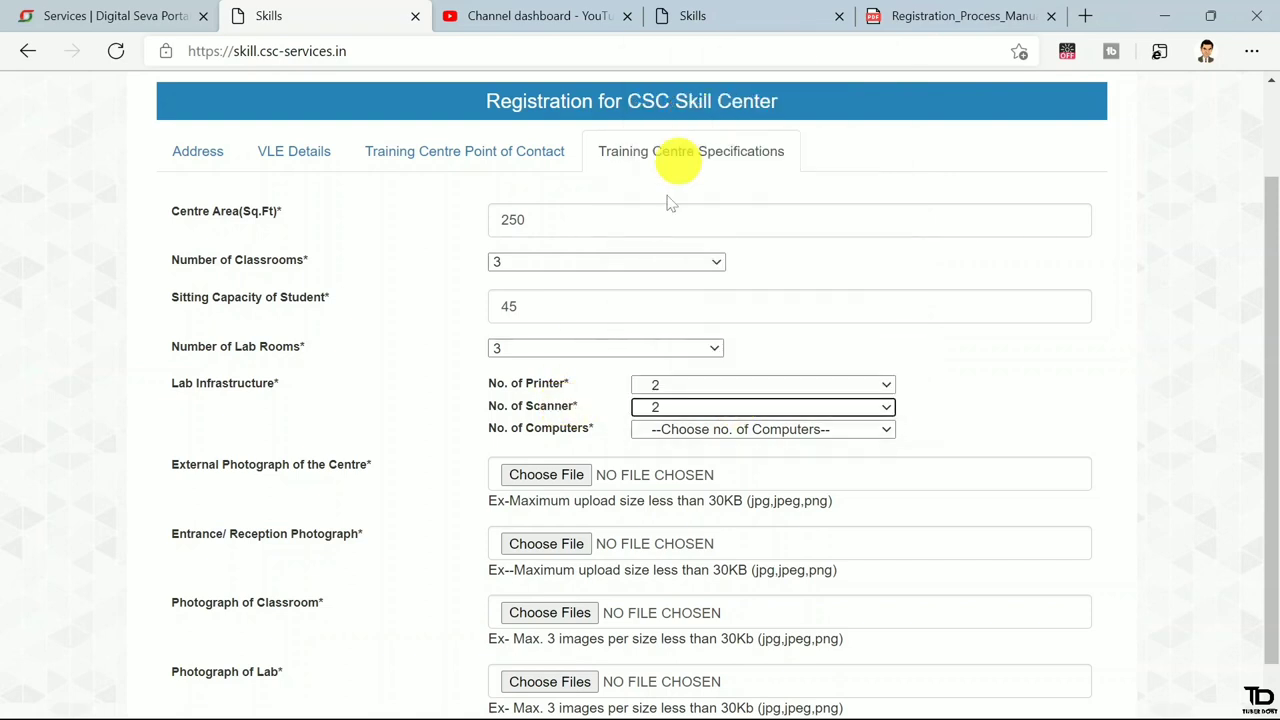
pyautogui.click(668, 438)
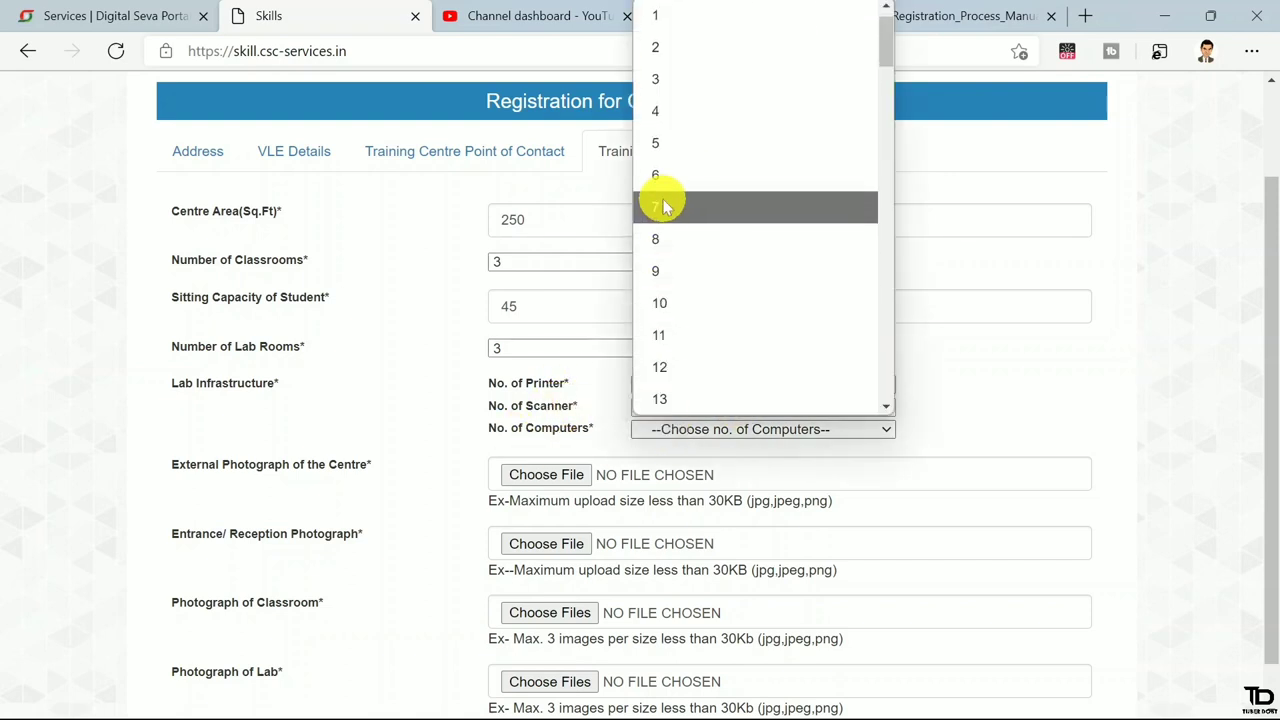
pyautogui.click(663, 205)
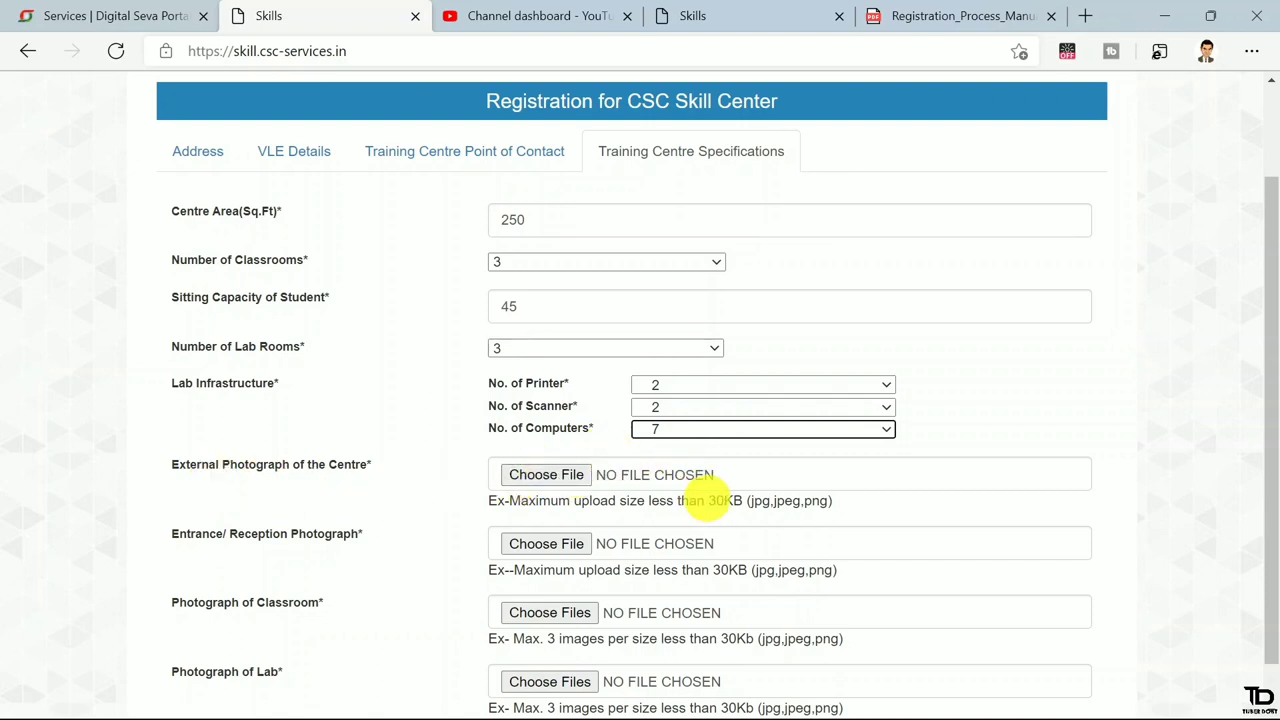
pyautogui.scroll(-1, 305, 490)
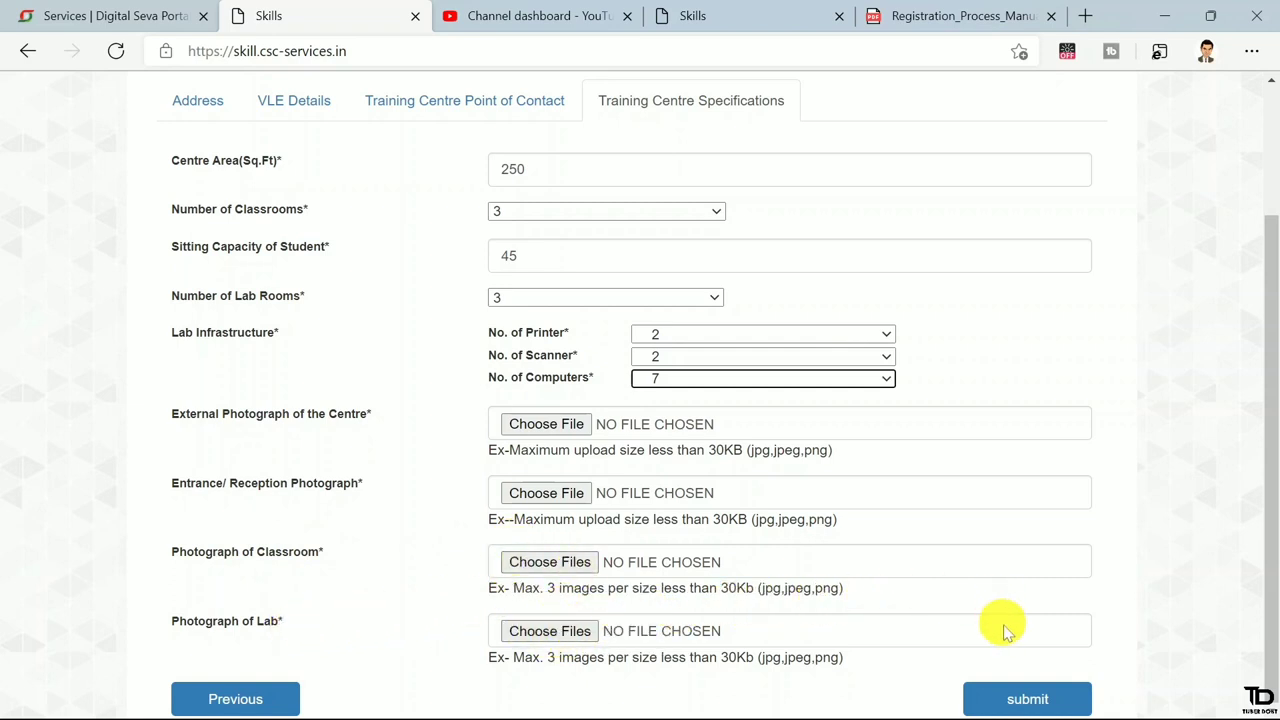
pyautogui.click(1025, 699)
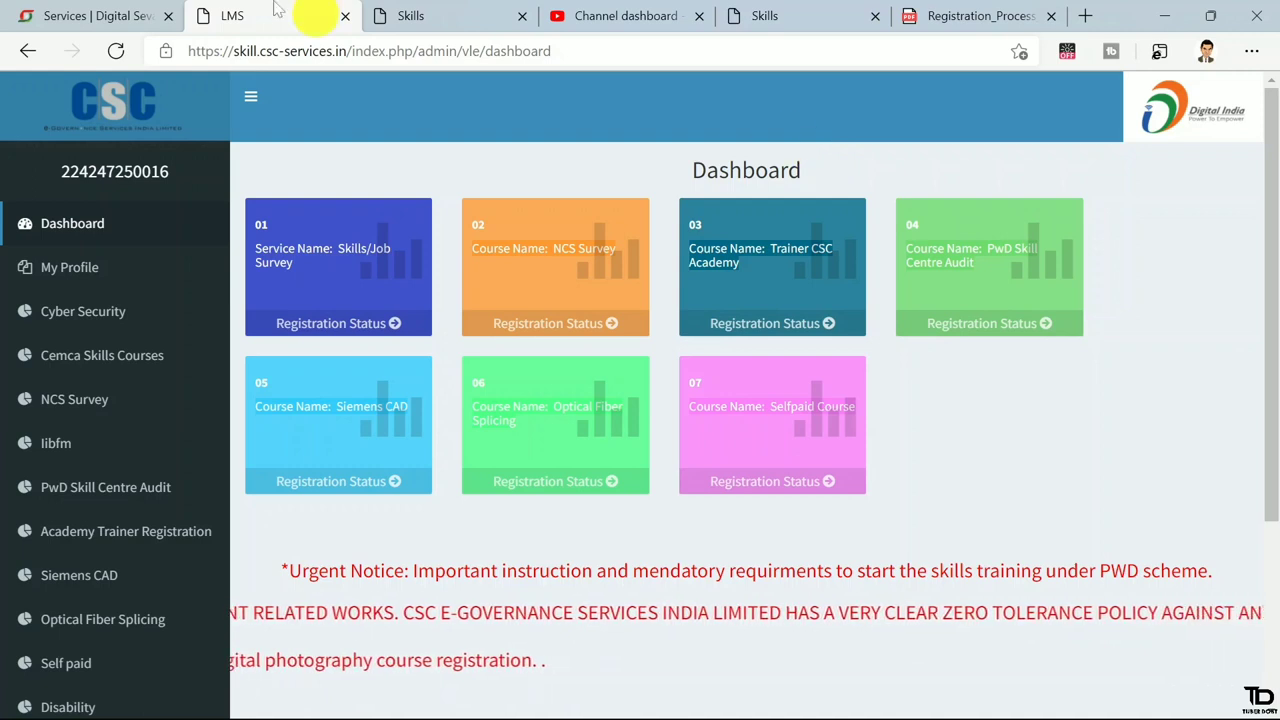
# Step: Look over the skills services on the Digital Seva Portal, and bring up the Registration_Process_Manual PDF
pyautogui.click(30, 13)
pyautogui.scroll(4, 537, 311)
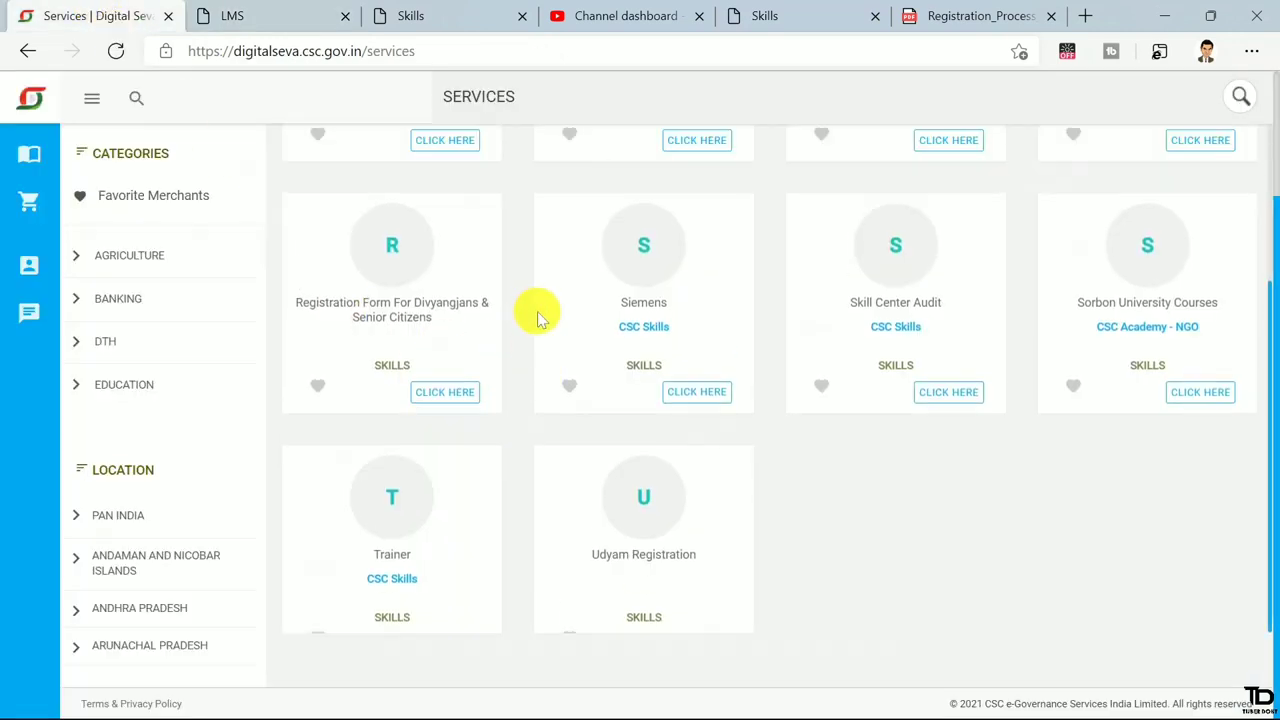
pyautogui.scroll(2, 527, 232)
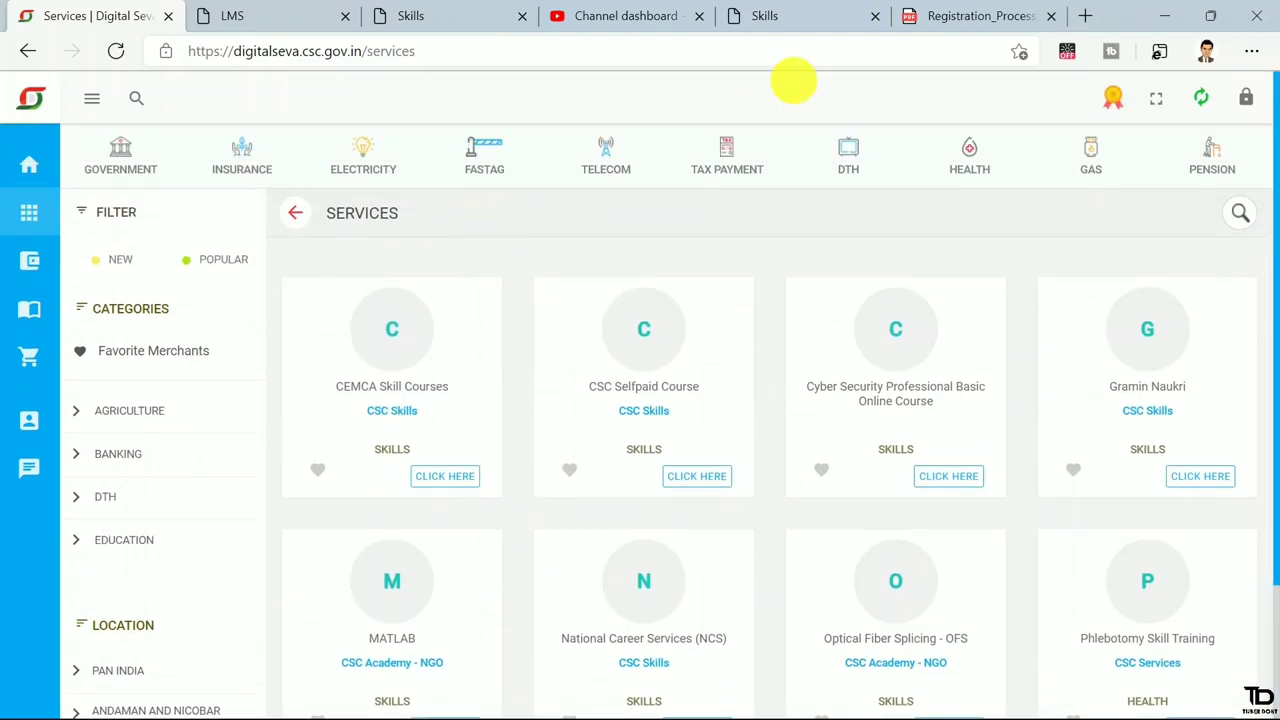
pyautogui.click(960, 16)
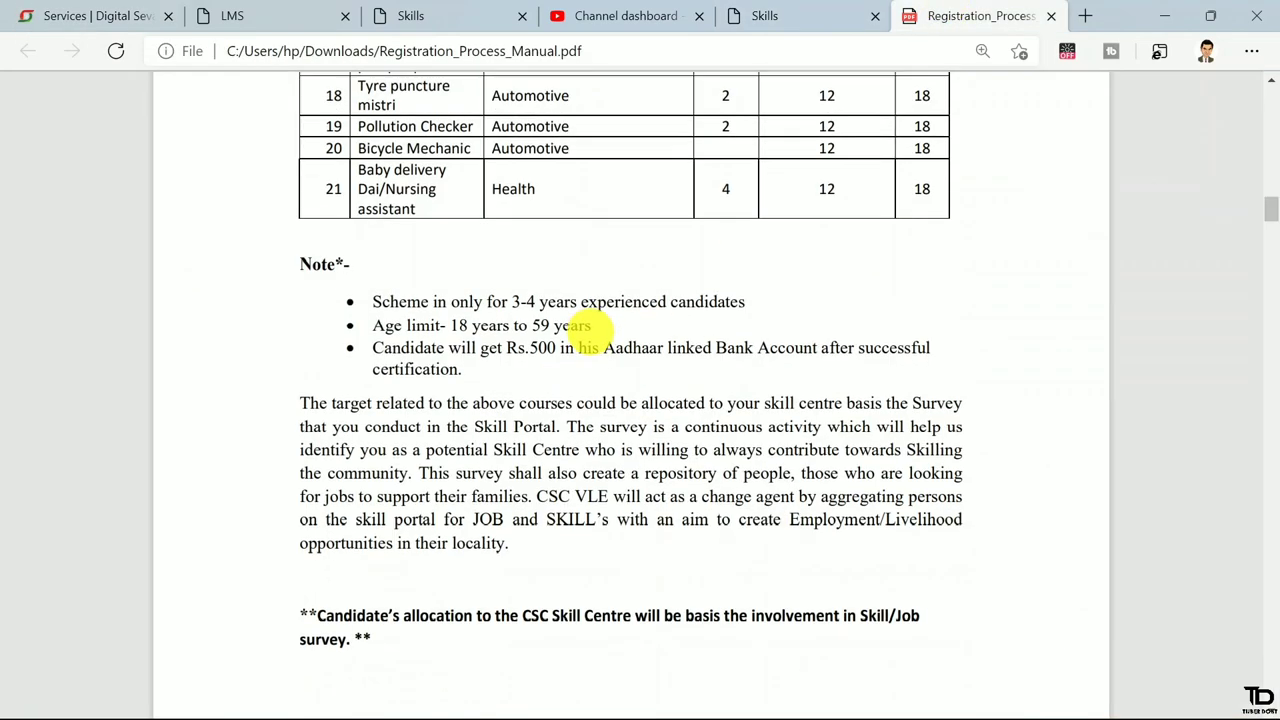